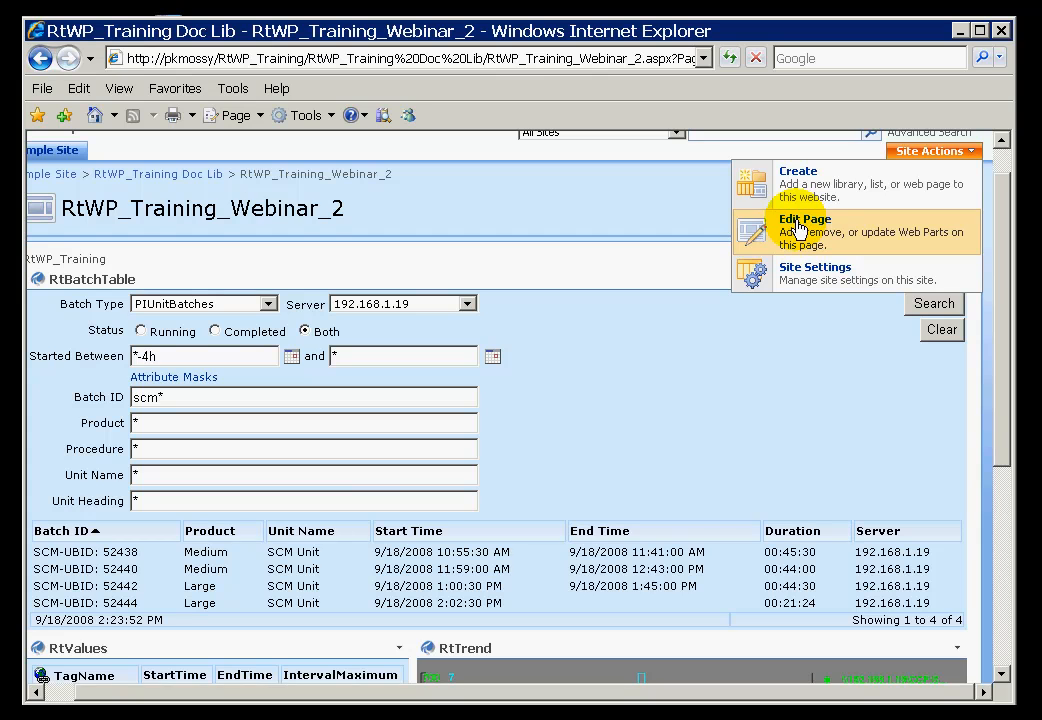
Open the RtBatchTable web part's shared properties for editing.
{"action": "left_click", "coordinate": [893, 378]}
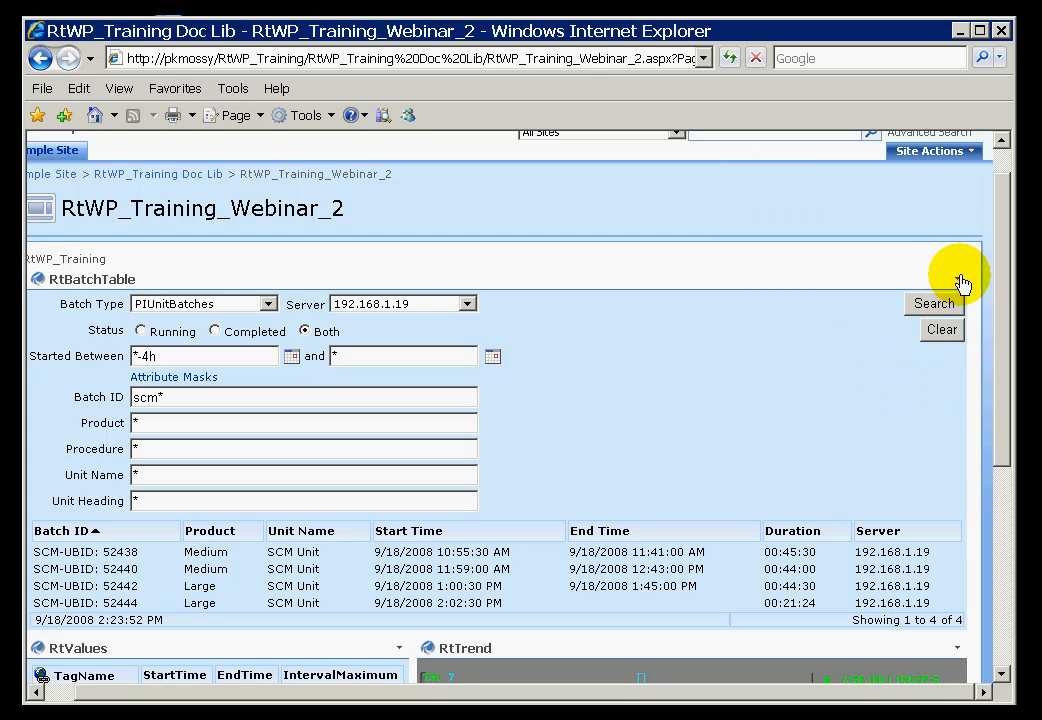
{"action": "left_click", "coordinate": [955, 276]}
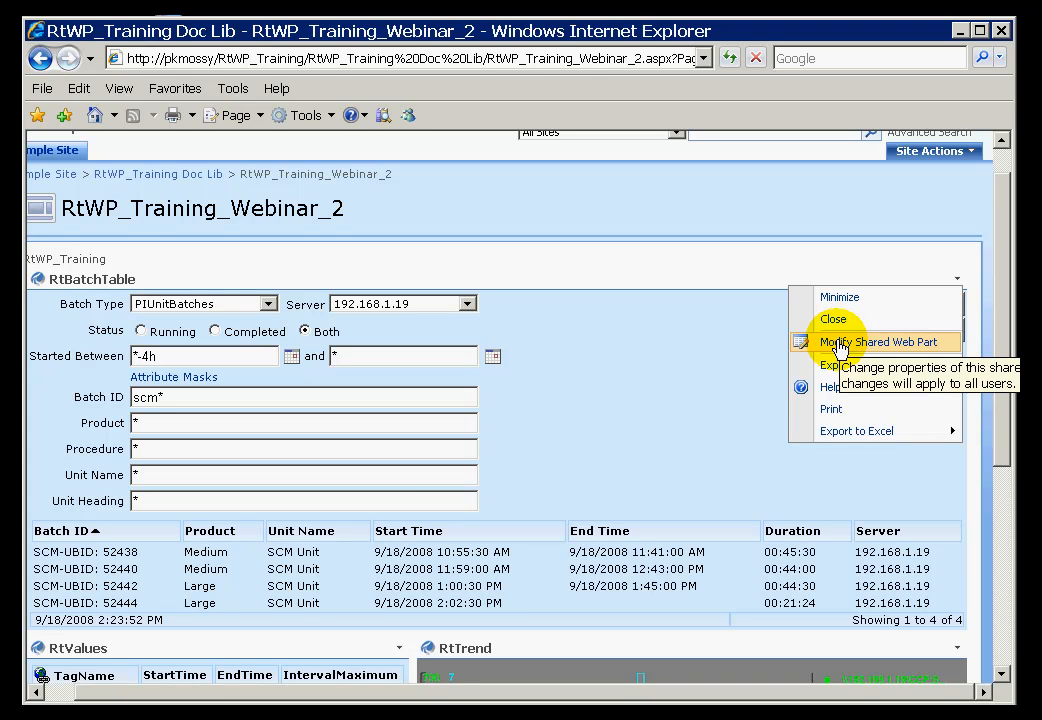
{"action": "left_click", "coordinate": [838, 345]}
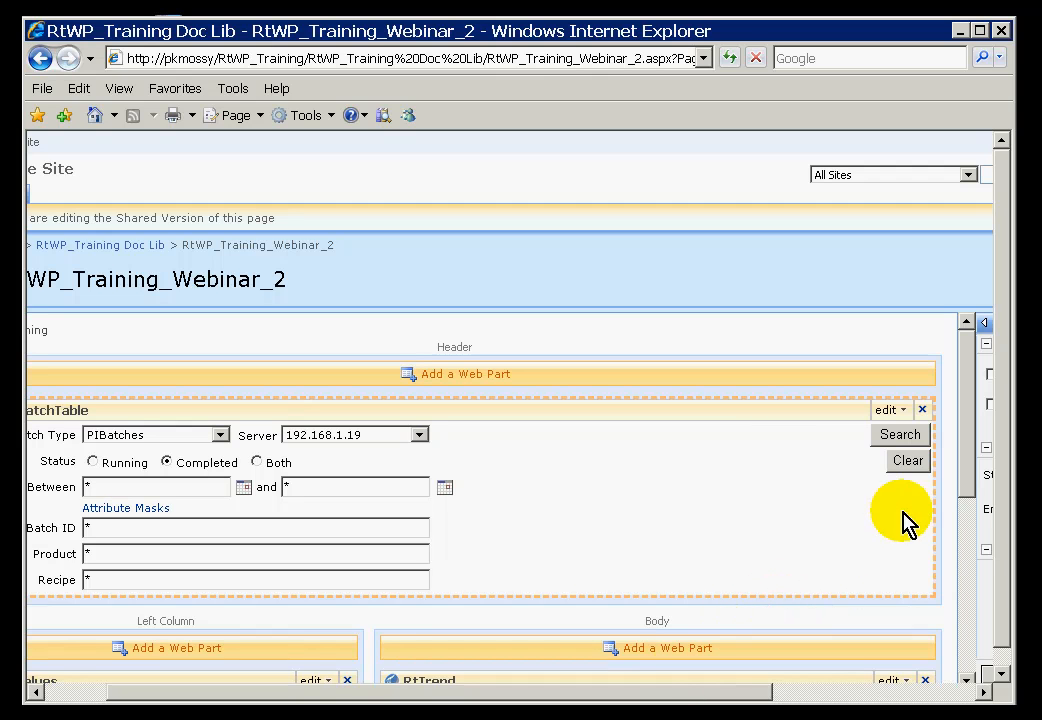
{"action": "mouse_move", "coordinate": [968, 452]}
{"action": "left_mouse_down"}
{"action": "mouse_move", "coordinate": [972, 474]}
{"action": "mouse_move", "coordinate": [968, 464]}
{"action": "left_mouse_up"}
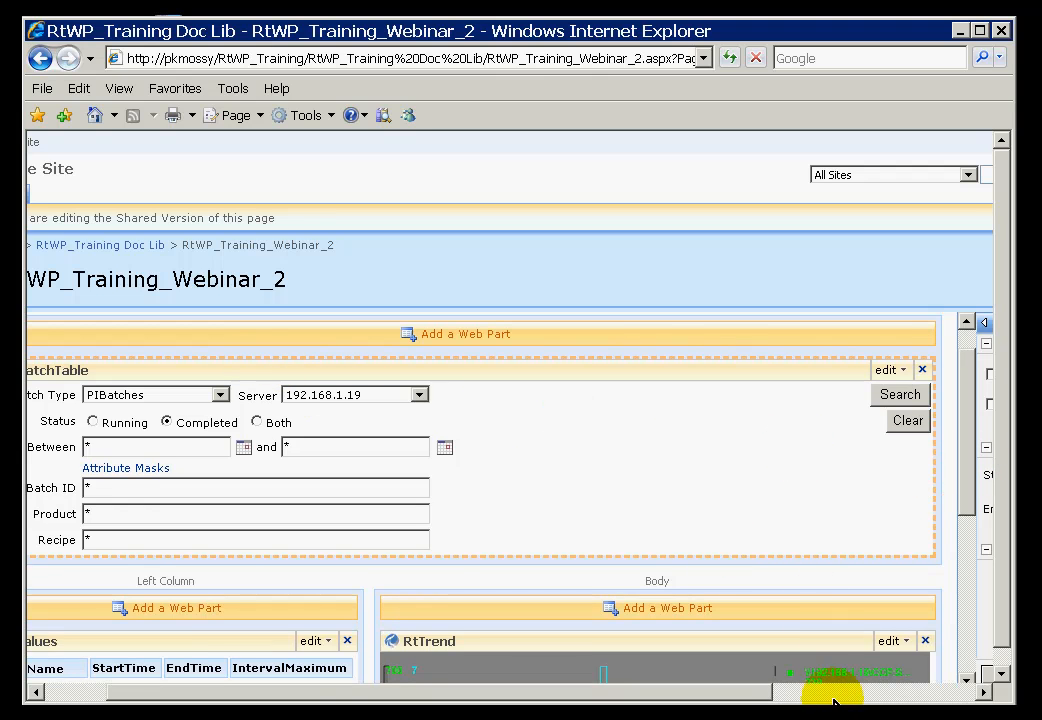
{"action": "left_click", "coordinate": [866, 700]}
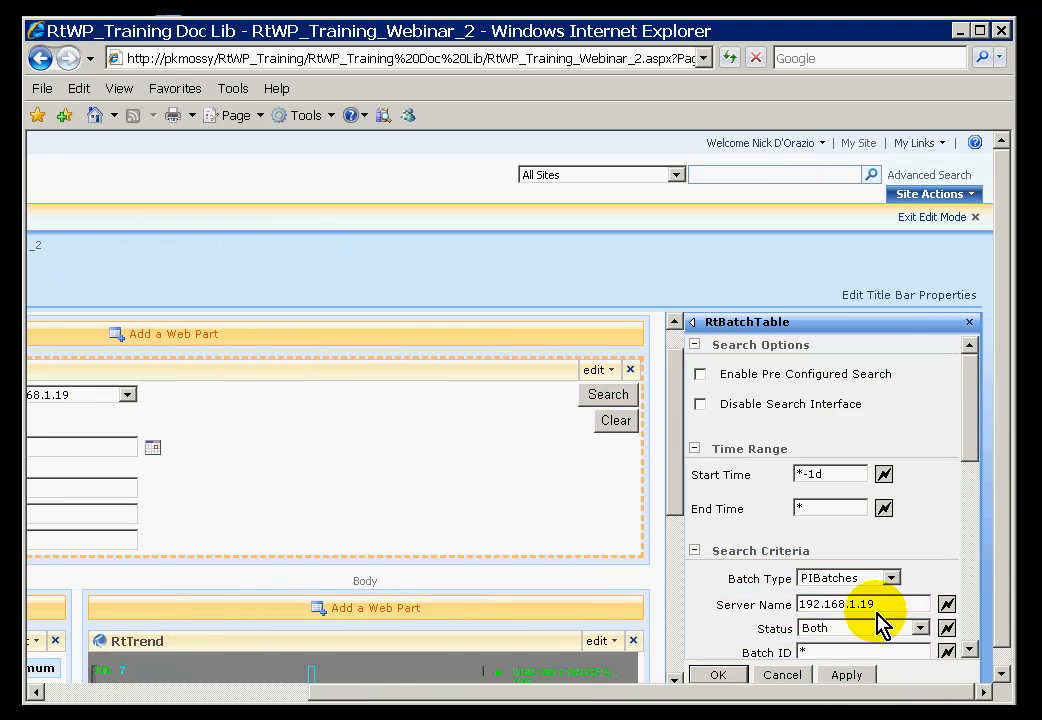
Enable the pre-configured search and set its time range to start at y and end at y+4h.
{"action": "left_click", "coordinate": [1002, 368]}
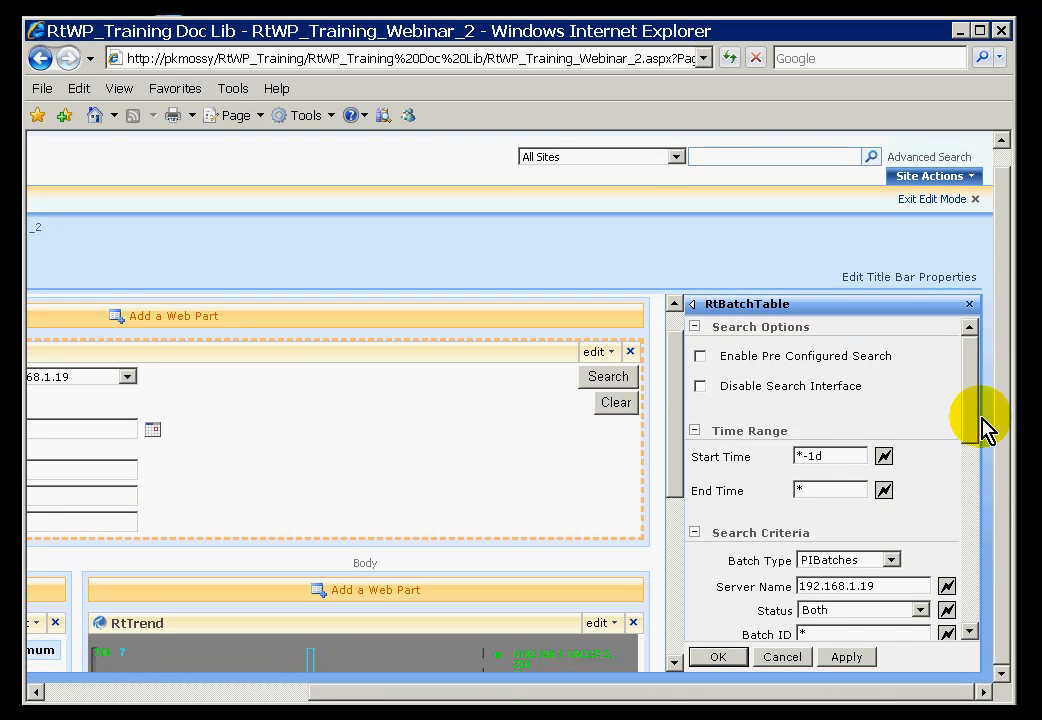
{"action": "mouse_move", "coordinate": [978, 418]}
{"action": "left_mouse_down"}
{"action": "mouse_move", "coordinate": [979, 437]}
{"action": "mouse_move", "coordinate": [979, 418]}
{"action": "left_mouse_up"}
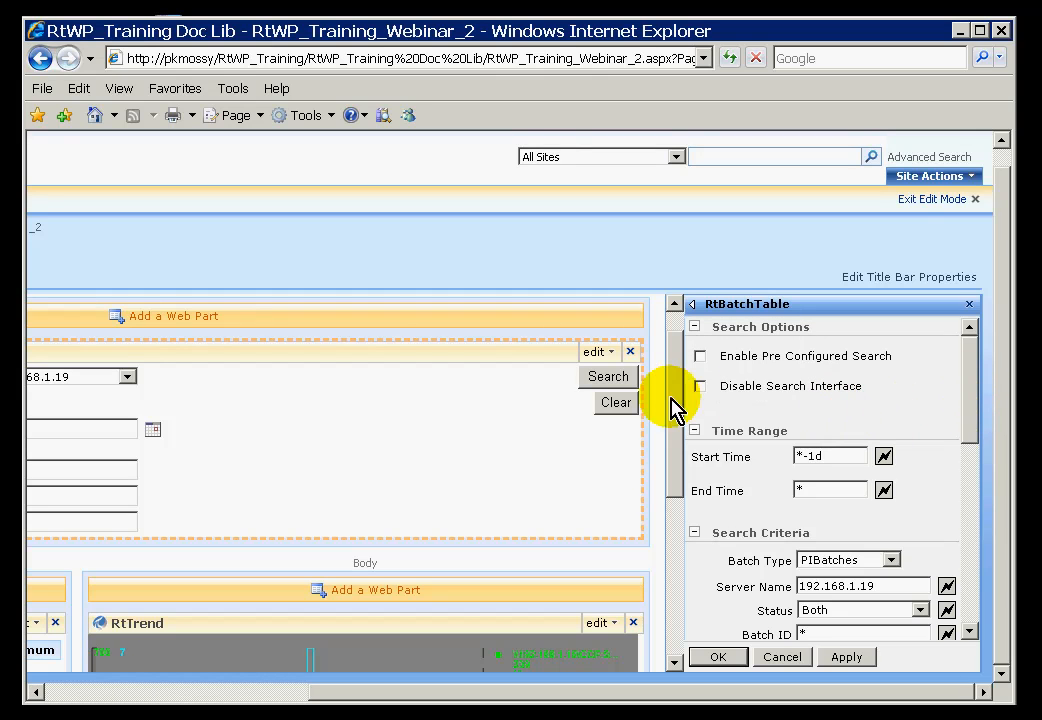
{"action": "left_click", "coordinate": [701, 357]}
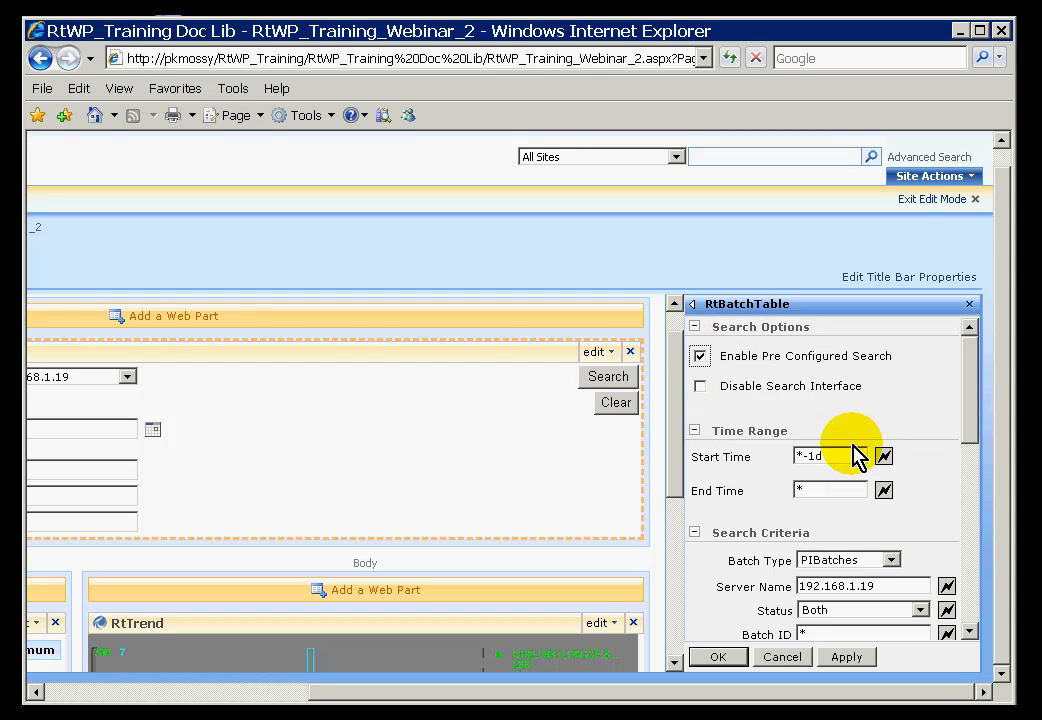
{"action": "left_click", "coordinate": [838, 455]}
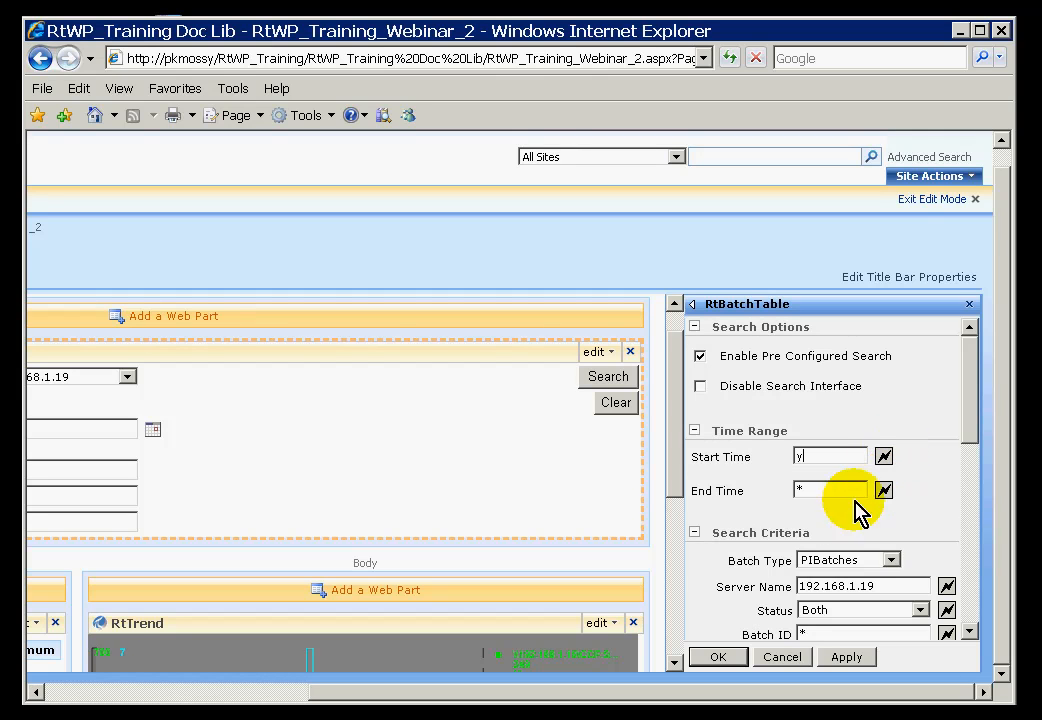
{"action": "left_click_drag", "start_coordinate": [809, 495], "coordinate": [756, 492]}
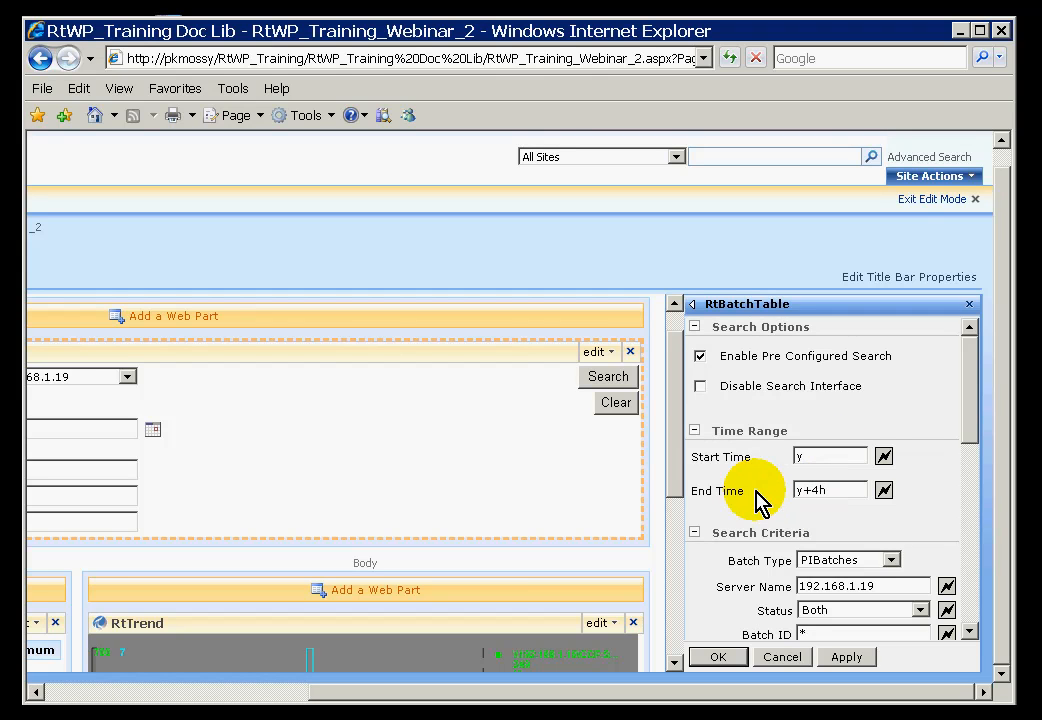
Set the search criteria to batch type PIUnitBatches, status Completed and Batch ID *cake*.
{"action": "left_click", "coordinate": [977, 411]}
{"action": "left_click_drag", "start_coordinate": [977, 411], "coordinate": [972, 447]}
{"action": "left_click", "coordinate": [893, 486]}
{"action": "left_click", "coordinate": [848, 516]}
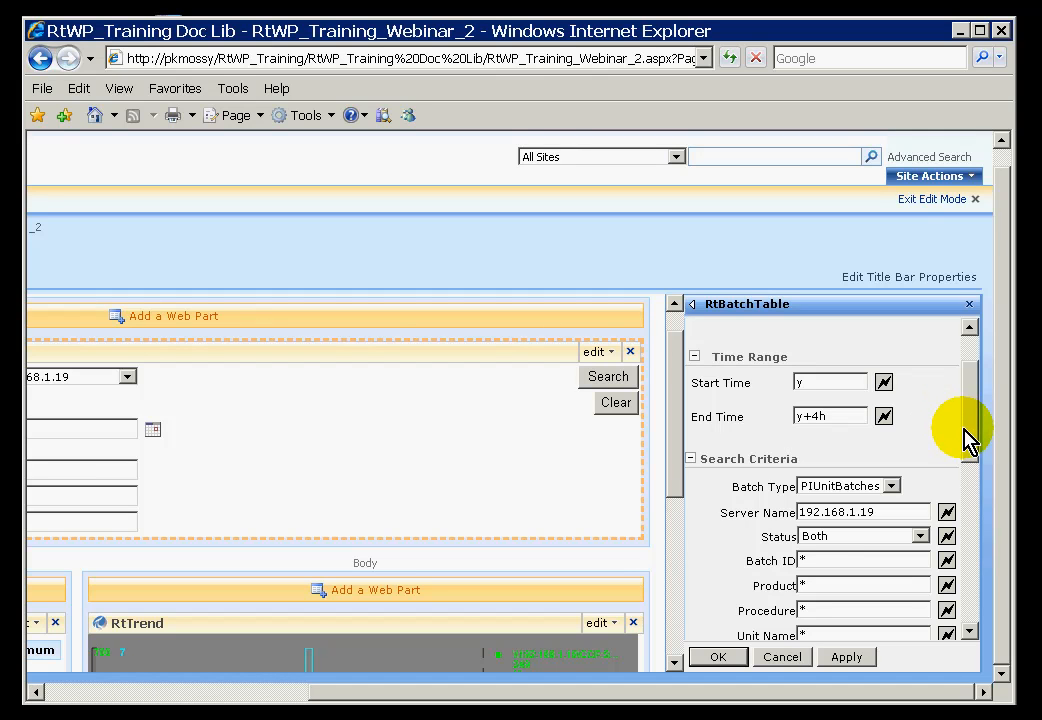
{"action": "left_click_drag", "start_coordinate": [972, 425], "coordinate": [972, 440]}
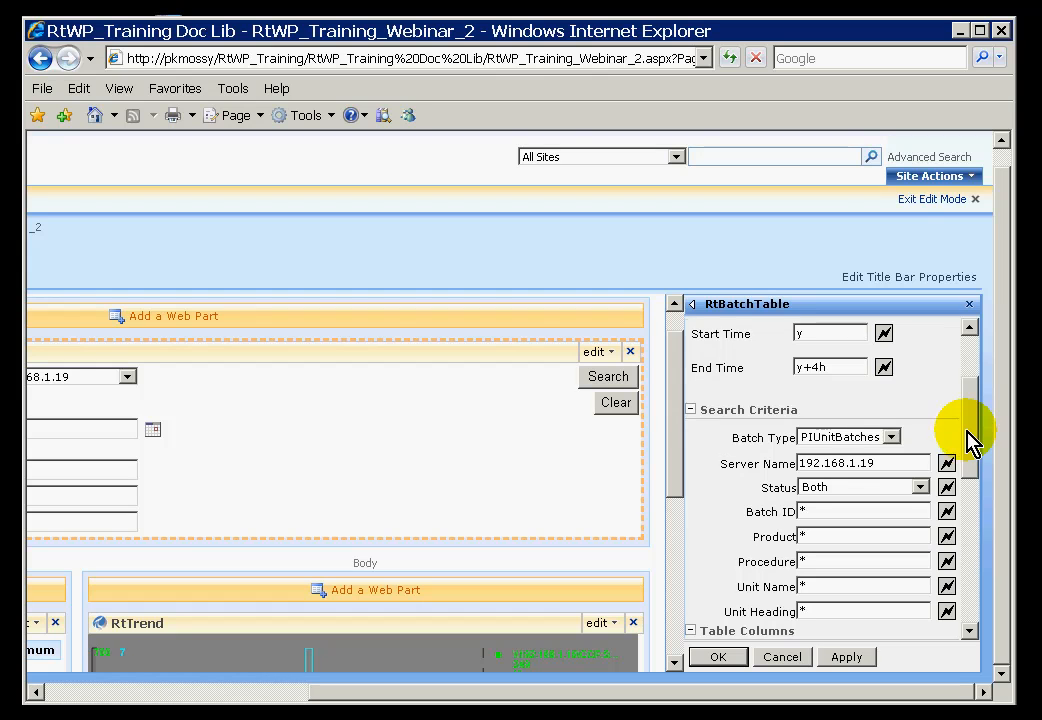
{"action": "left_click", "coordinate": [921, 487]}
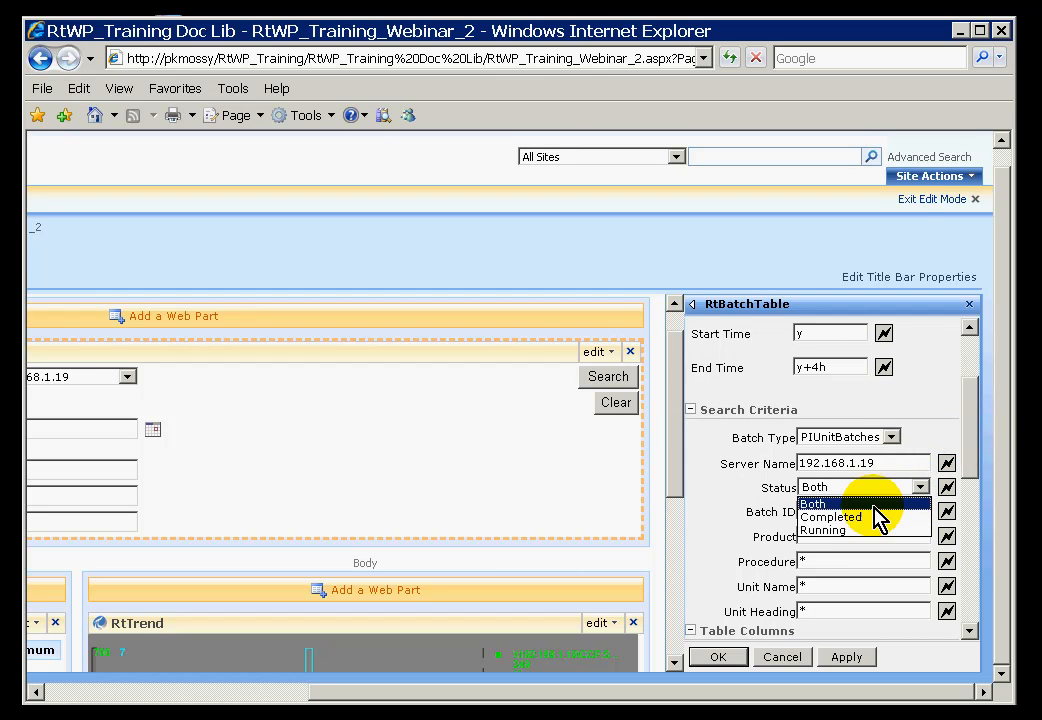
{"action": "left_click", "coordinate": [842, 516]}
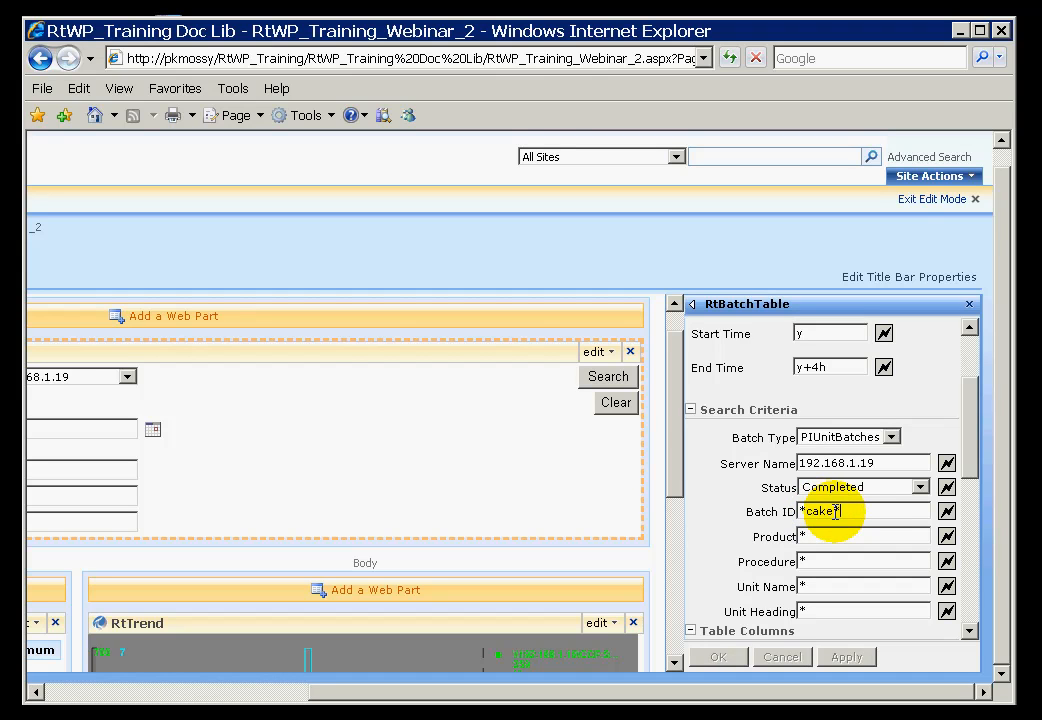
{"action": "double_click", "coordinate": [819, 513]}
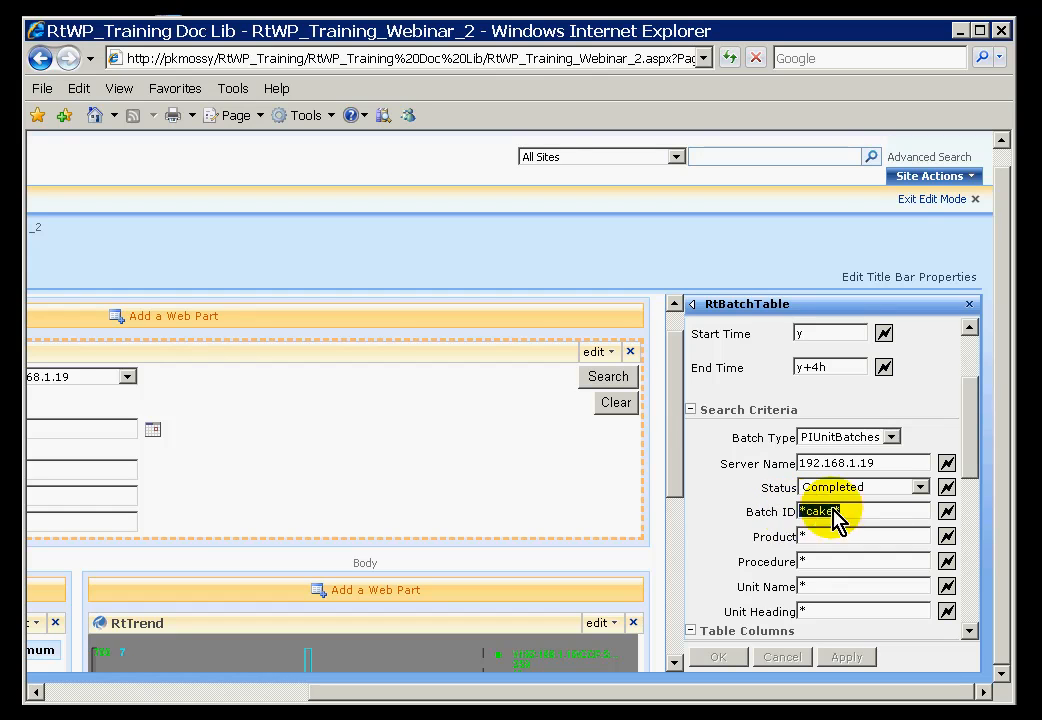
Add Batch ID and Unit Name to the batch table's selected columns.
{"action": "left_click_drag", "start_coordinate": [971, 450], "coordinate": [953, 553]}
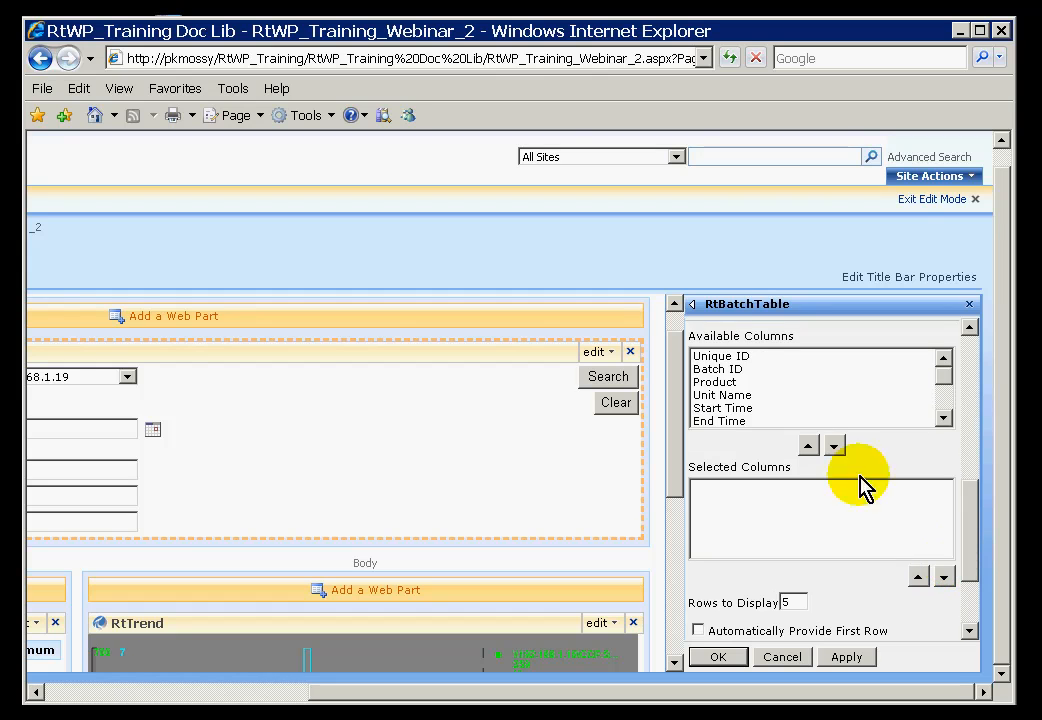
{"action": "left_click", "coordinate": [714, 369]}
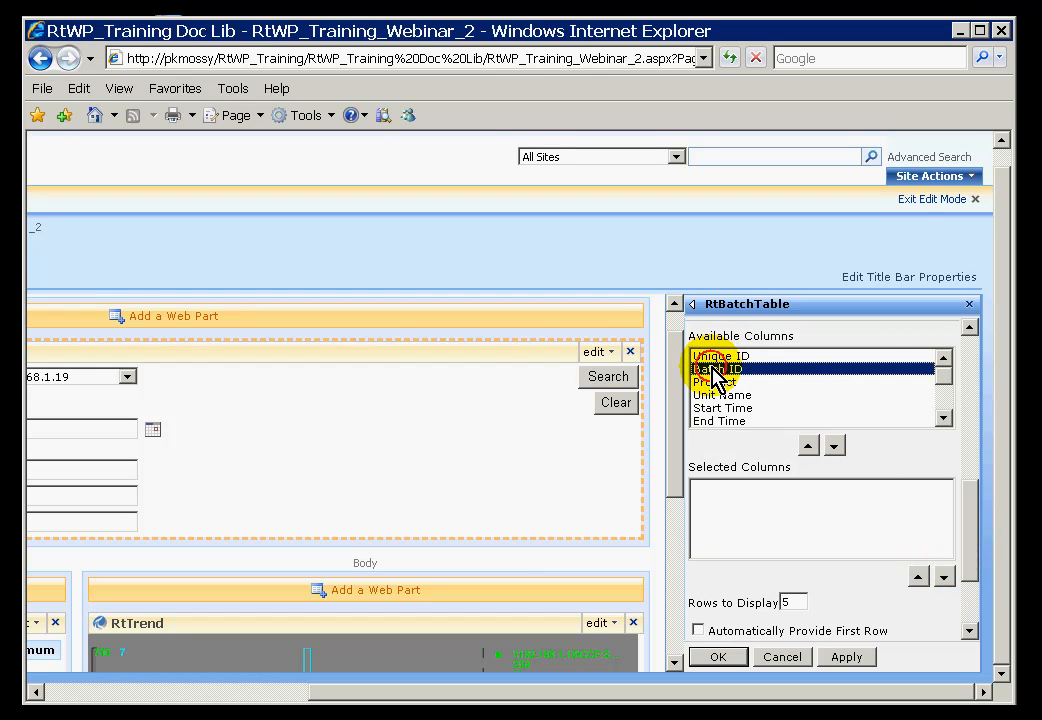
{"action": "left_click", "coordinate": [836, 448]}
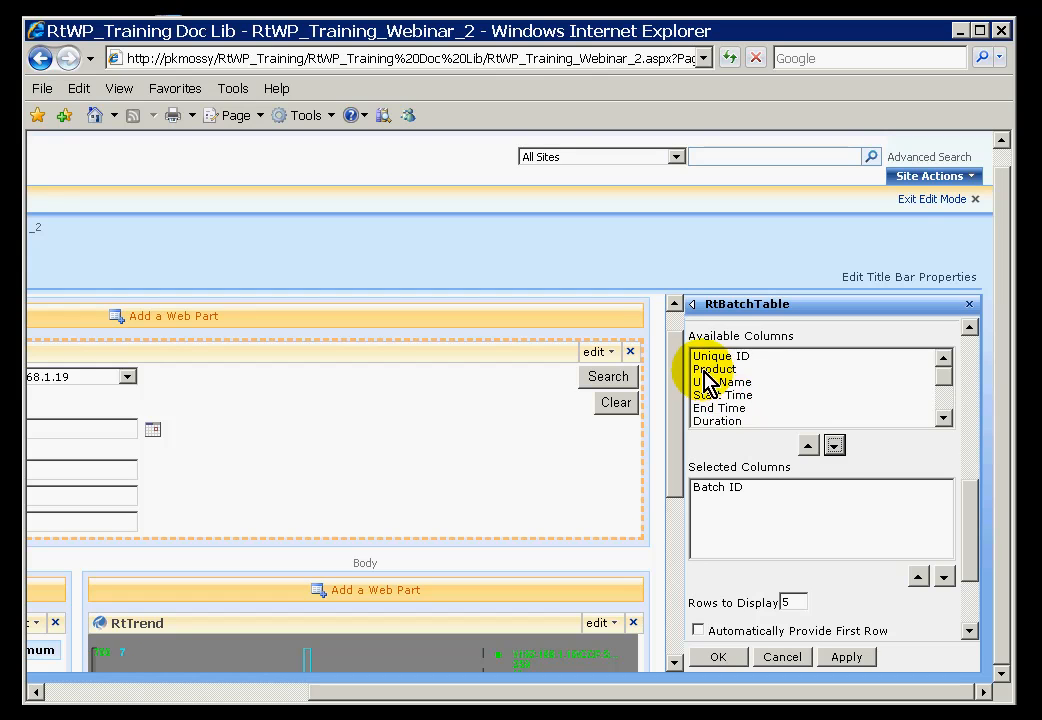
{"action": "left_click", "coordinate": [721, 383]}
{"action": "left_click", "coordinate": [835, 446]}
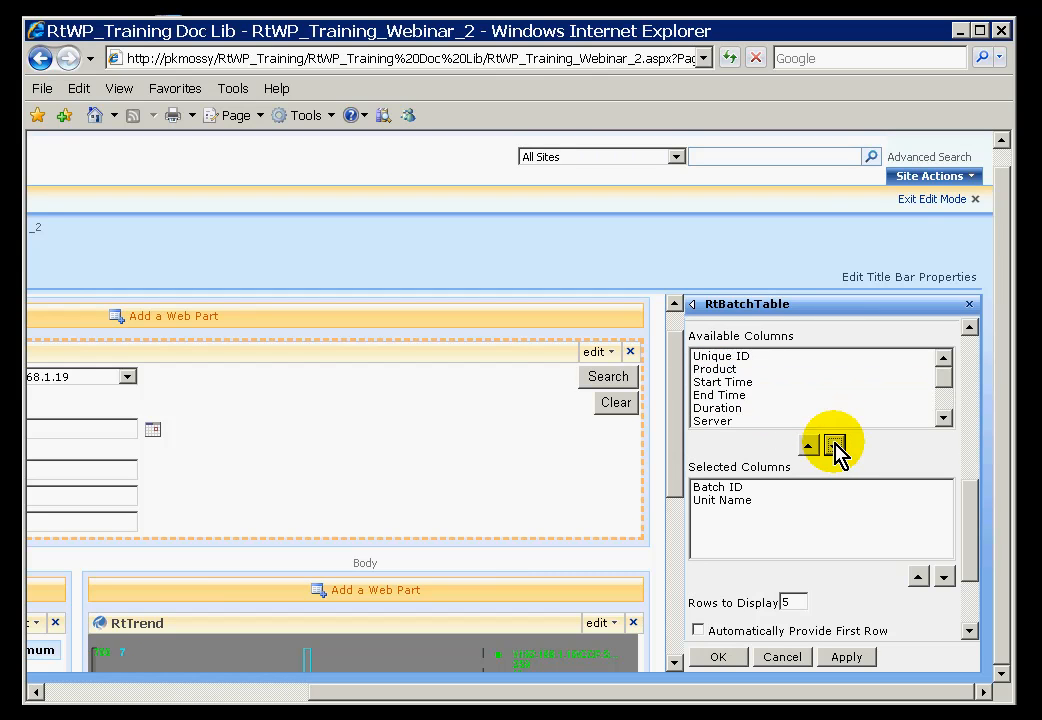
Add Start Time and End Time together to the batch table's selected columns.
{"action": "left_click", "coordinate": [731, 382]}
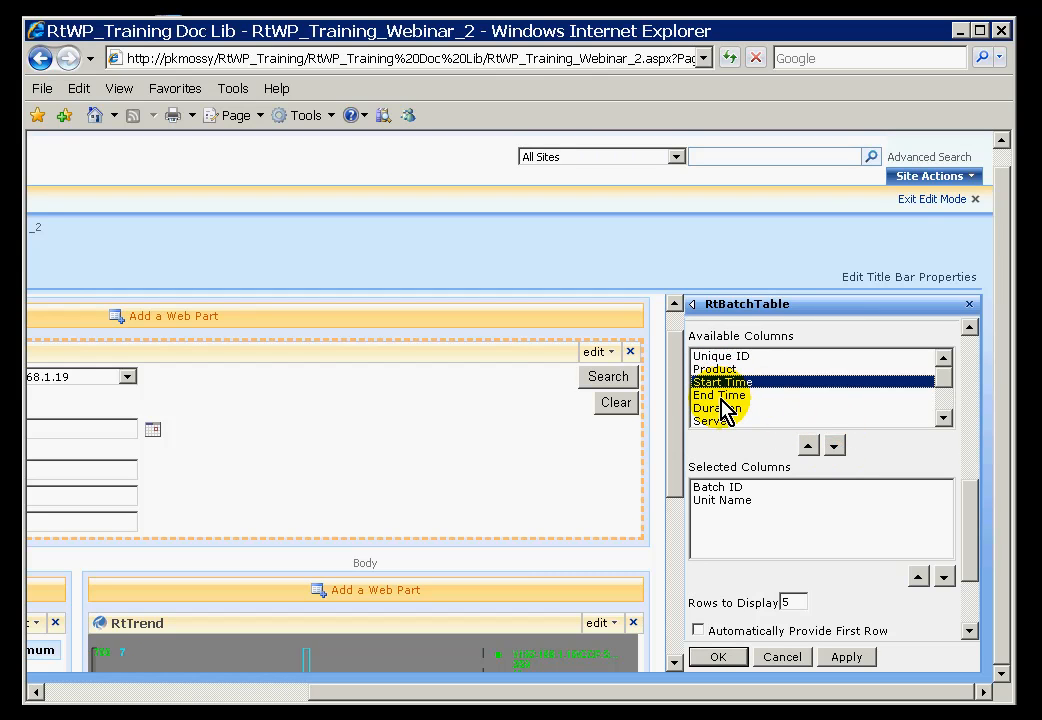
{"action": "left_click", "coordinate": [720, 396], "text": "shift"}
{"action": "left_click", "coordinate": [943, 418]}
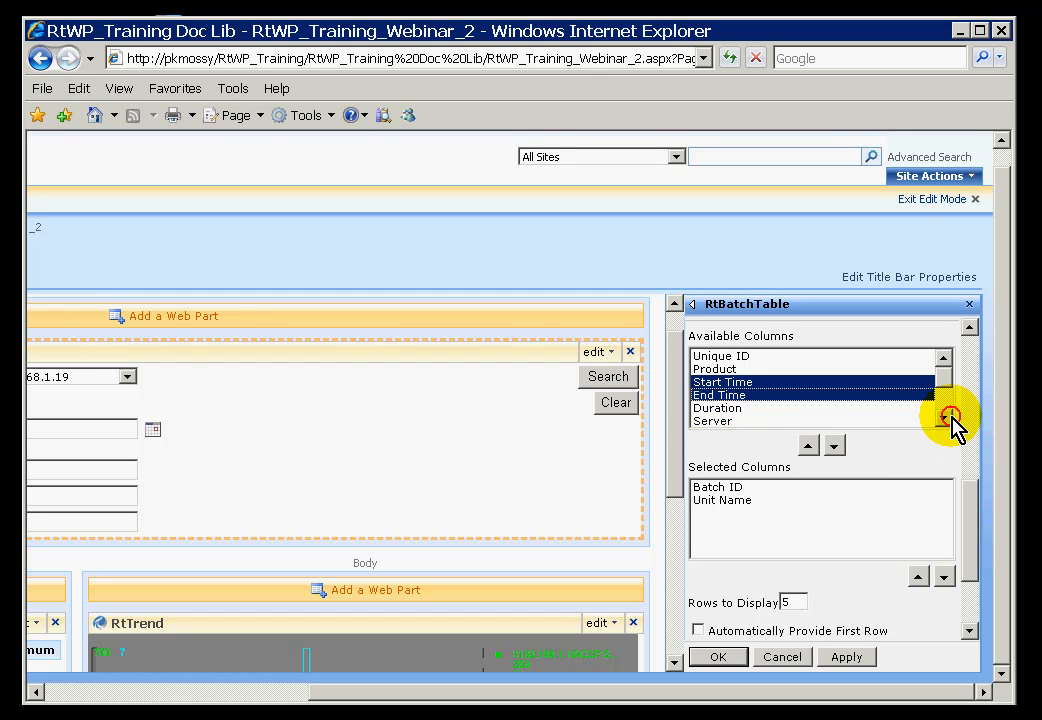
{"action": "left_click", "coordinate": [943, 418]}
{"action": "left_click", "coordinate": [943, 418]}
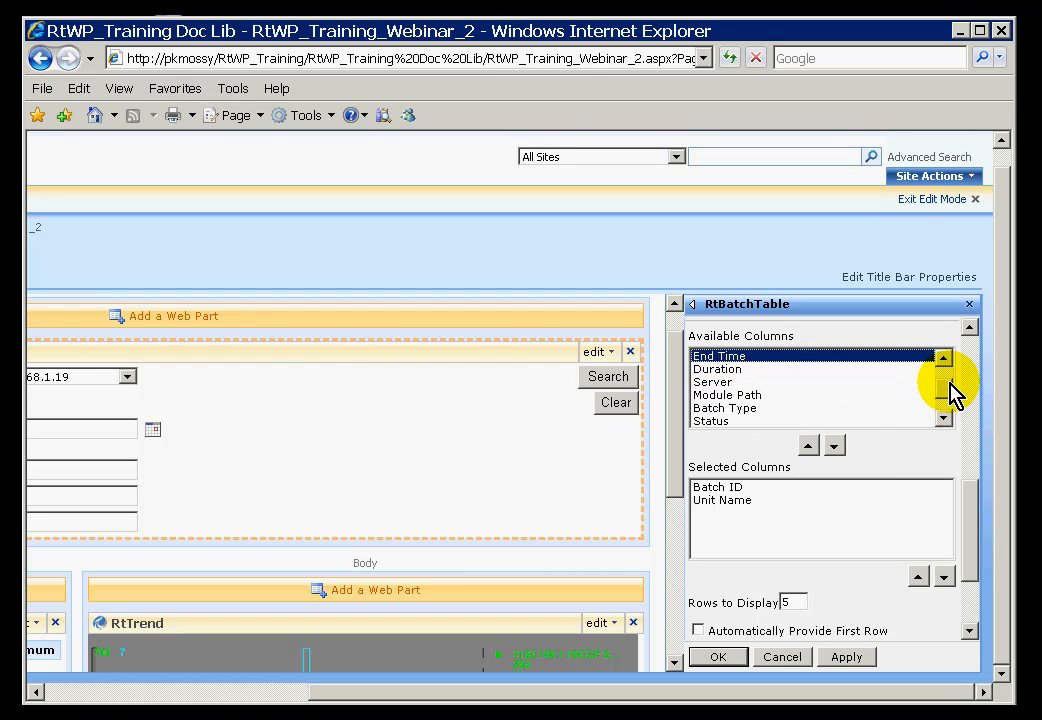
{"action": "left_click_drag", "start_coordinate": [949, 388], "coordinate": [949, 380]}
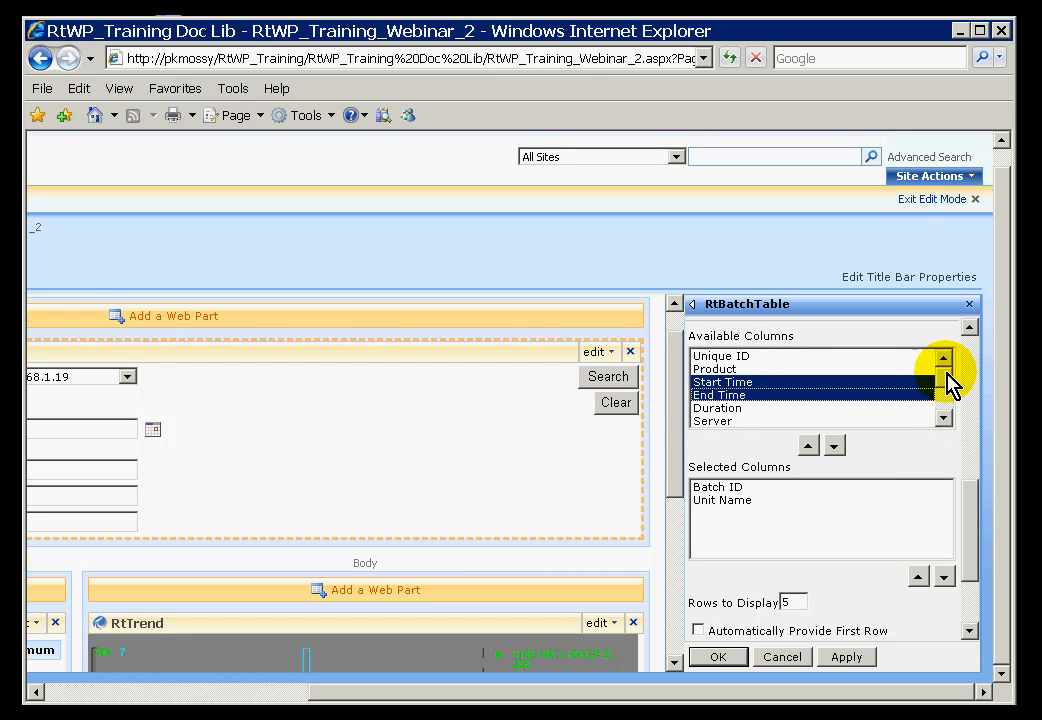
{"action": "left_click", "coordinate": [830, 447]}
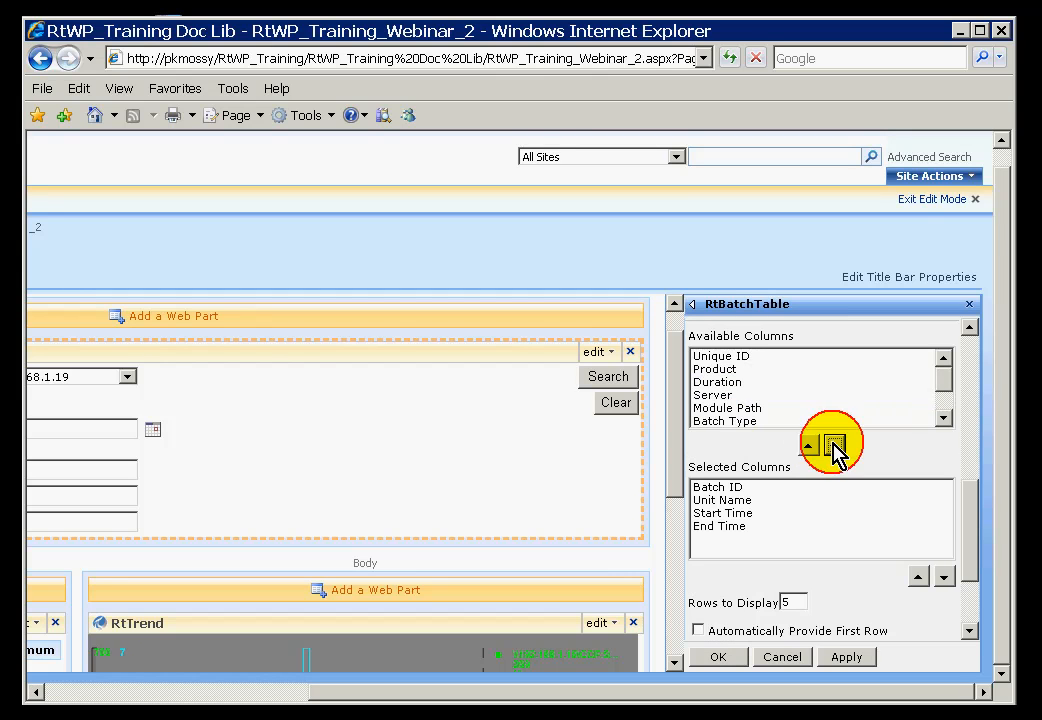
Add Product and Procedure to the batch table's selected columns.
{"action": "left_click", "coordinate": [718, 369]}
{"action": "left_click", "coordinate": [833, 447]}
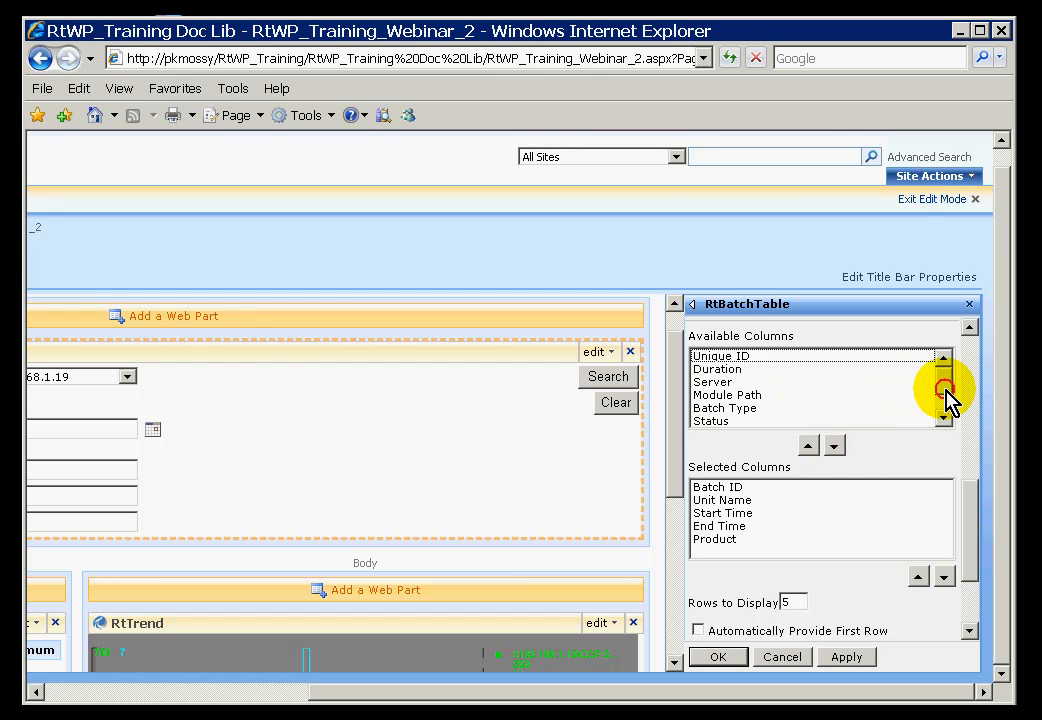
{"action": "left_click_drag", "start_coordinate": [946, 395], "coordinate": [948, 420]}
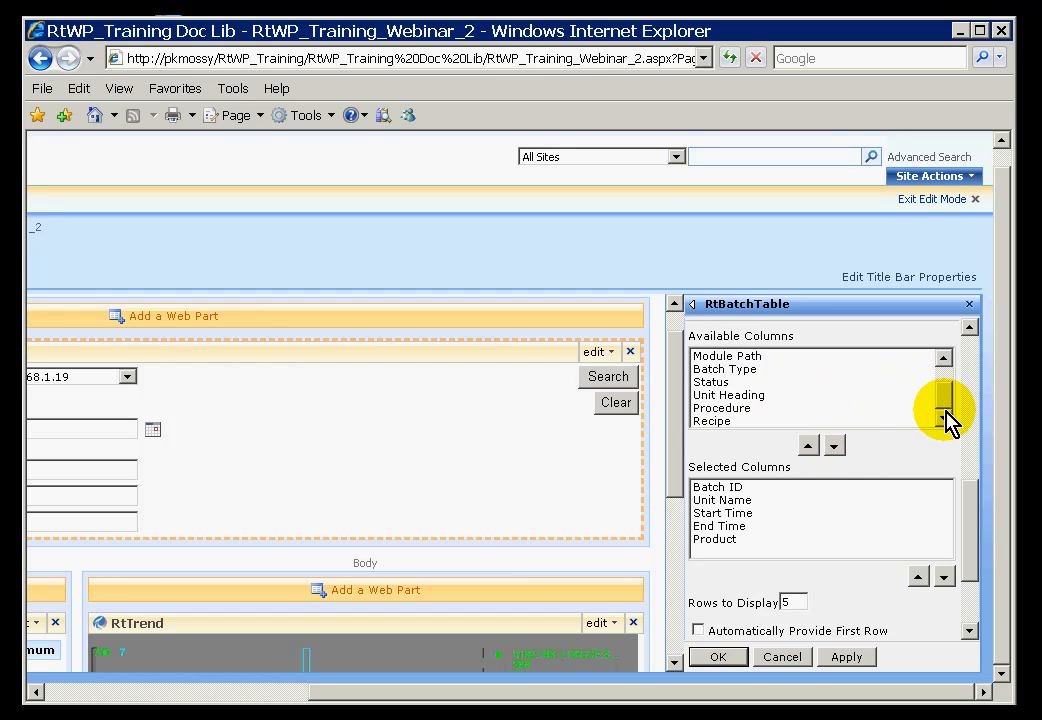
{"action": "left_click", "coordinate": [735, 408]}
{"action": "left_click", "coordinate": [834, 446]}
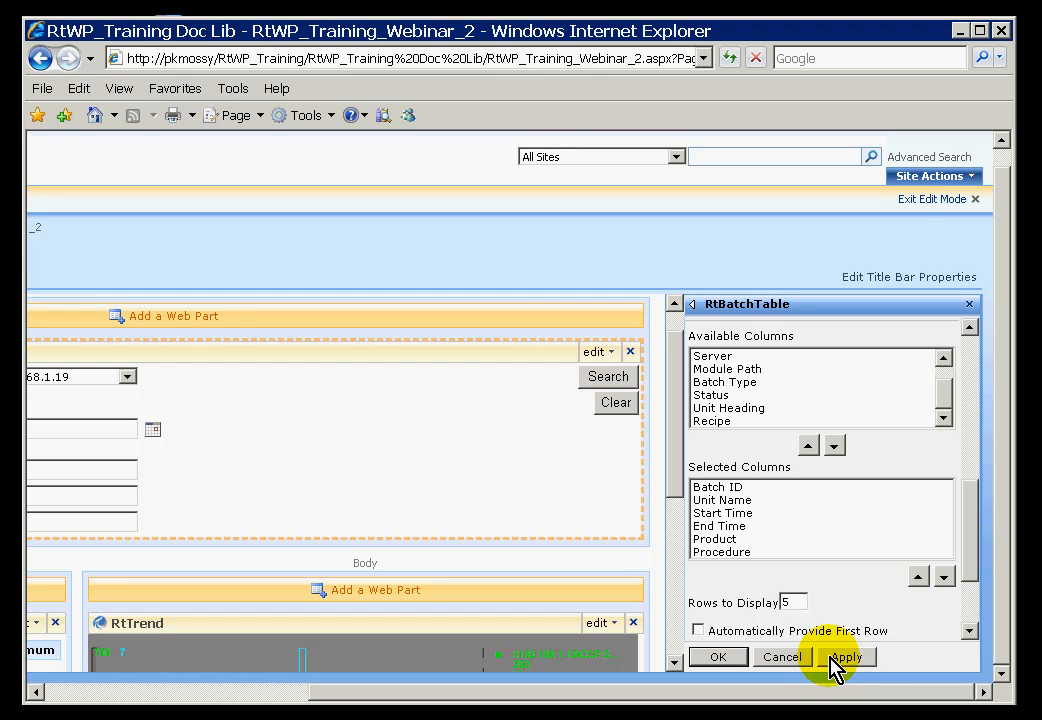
Apply the web part settings and examine the batch rows listed in the table.
{"action": "left_click", "coordinate": [836, 660]}
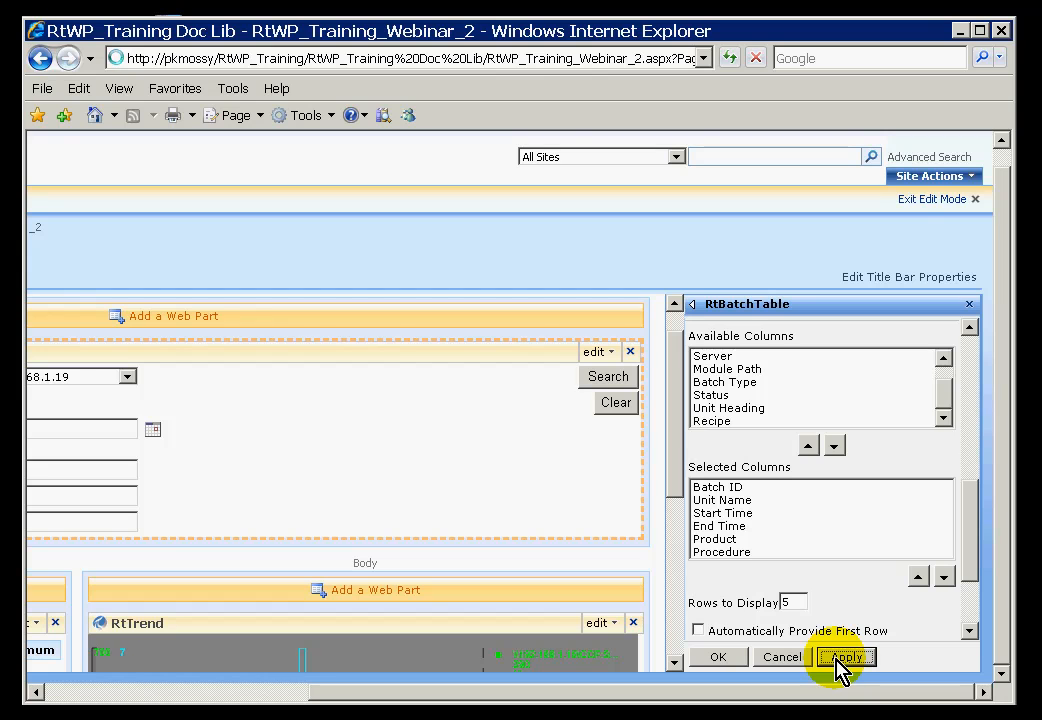
{"action": "left_click_drag", "start_coordinate": [674, 484], "coordinate": [675, 527]}
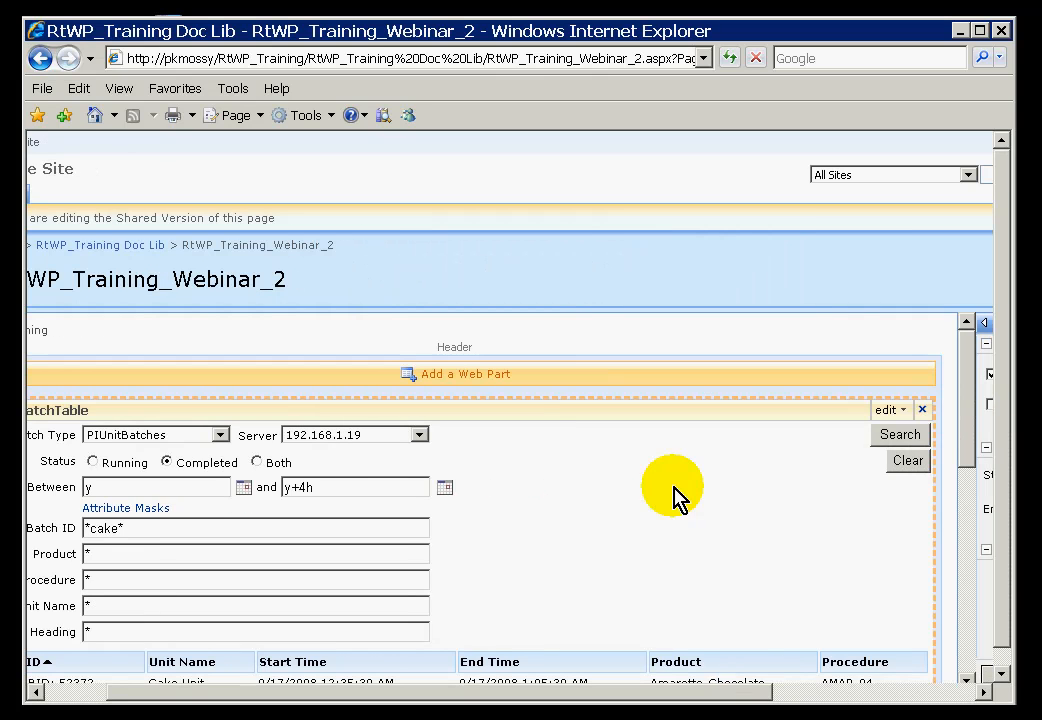
{"action": "left_click_drag", "start_coordinate": [966, 430], "coordinate": [966, 523]}
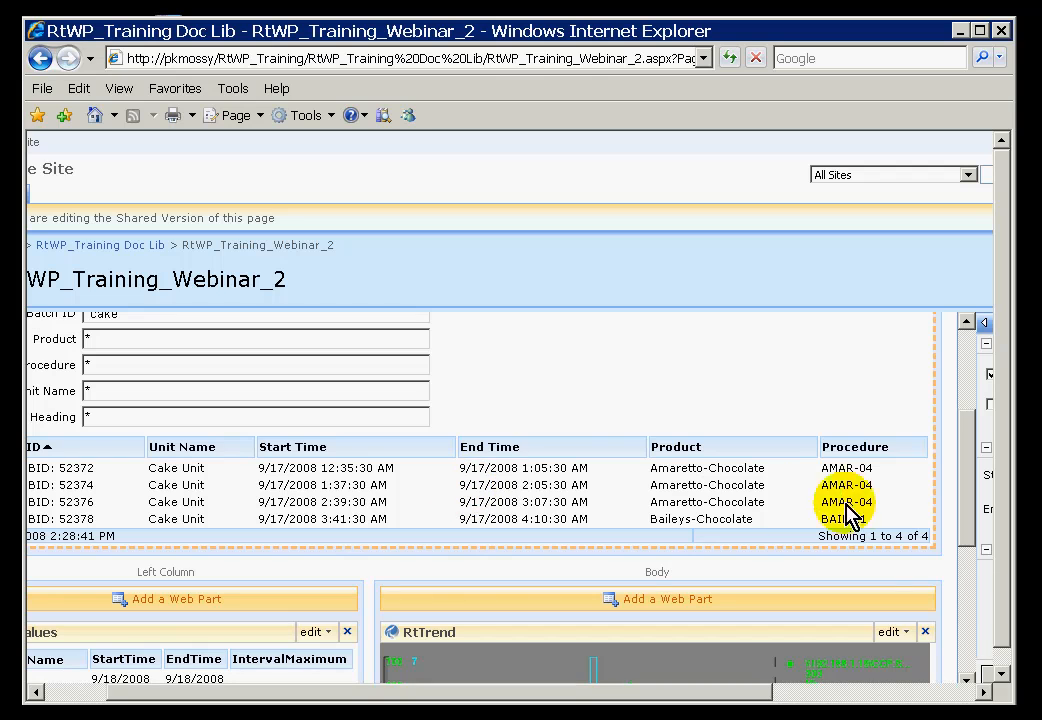
Disable the batch table's search interface and set the web part's title to Cake Unit.
{"action": "left_click", "coordinate": [866, 697]}
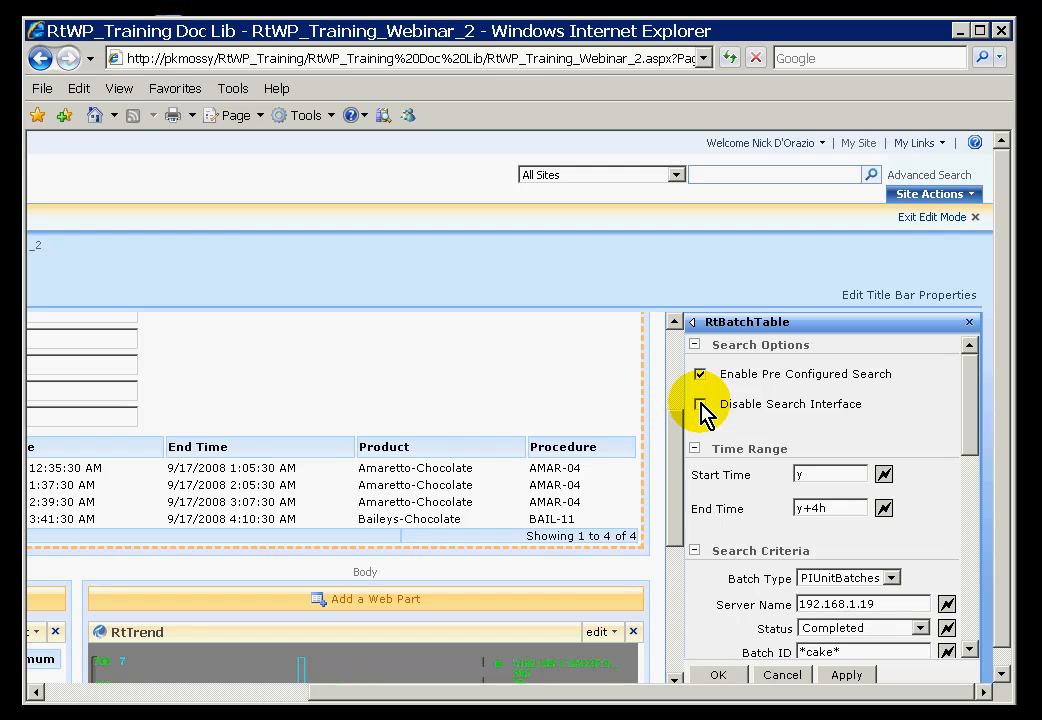
{"action": "left_click", "coordinate": [700, 405]}
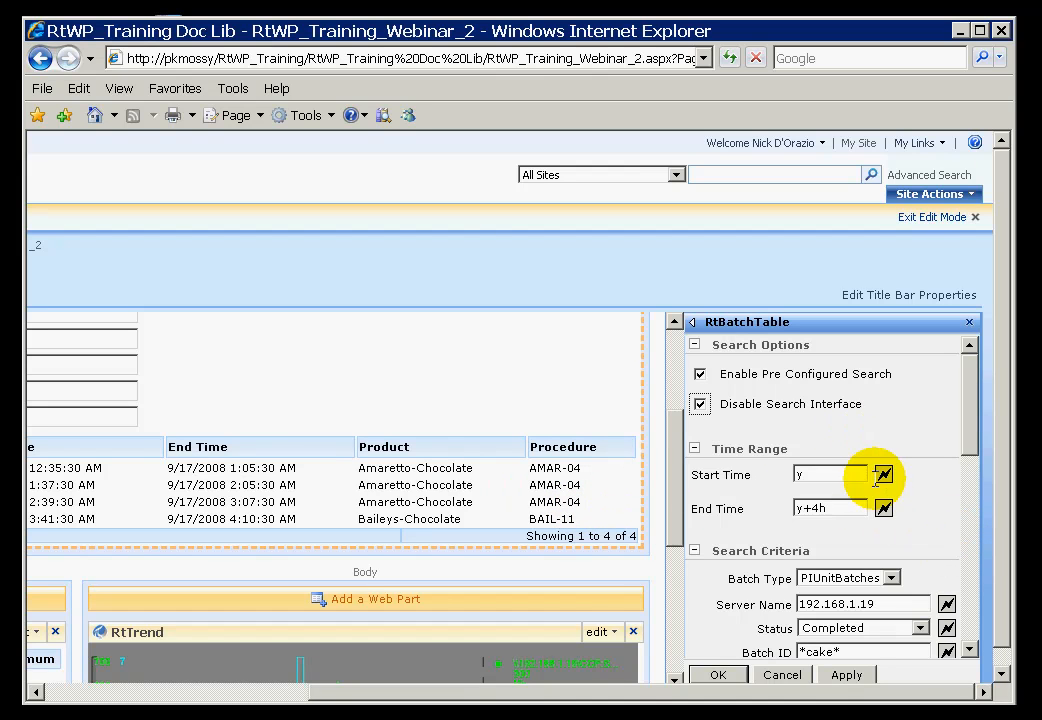
{"action": "left_click_drag", "start_coordinate": [974, 448], "coordinate": [953, 630]}
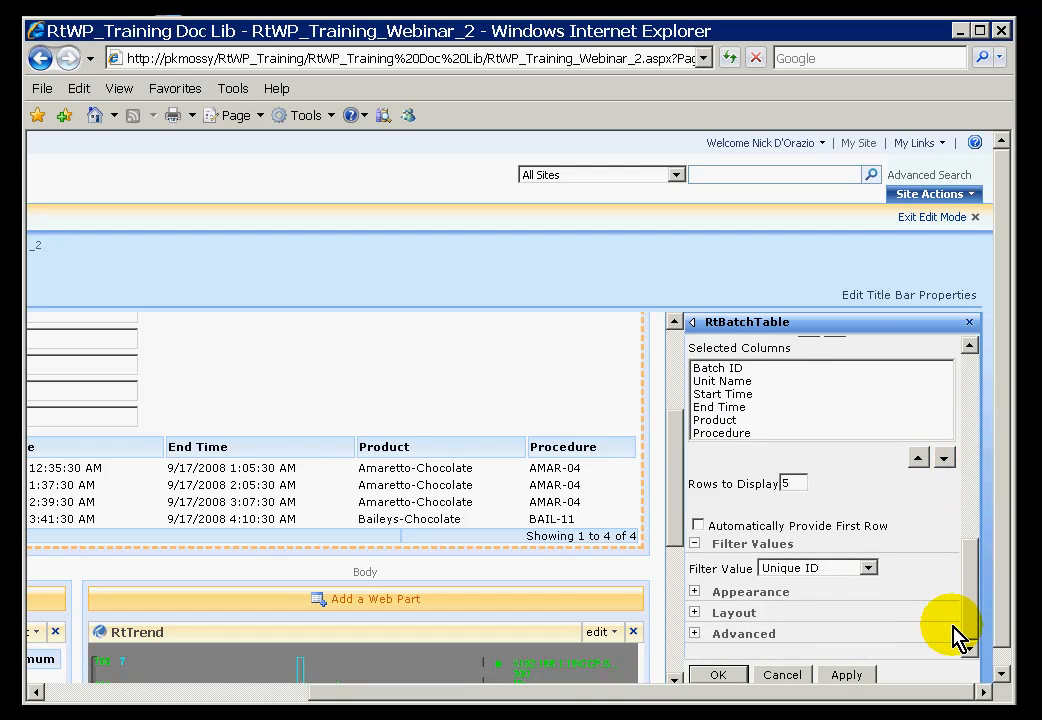
{"action": "left_click", "coordinate": [695, 592]}
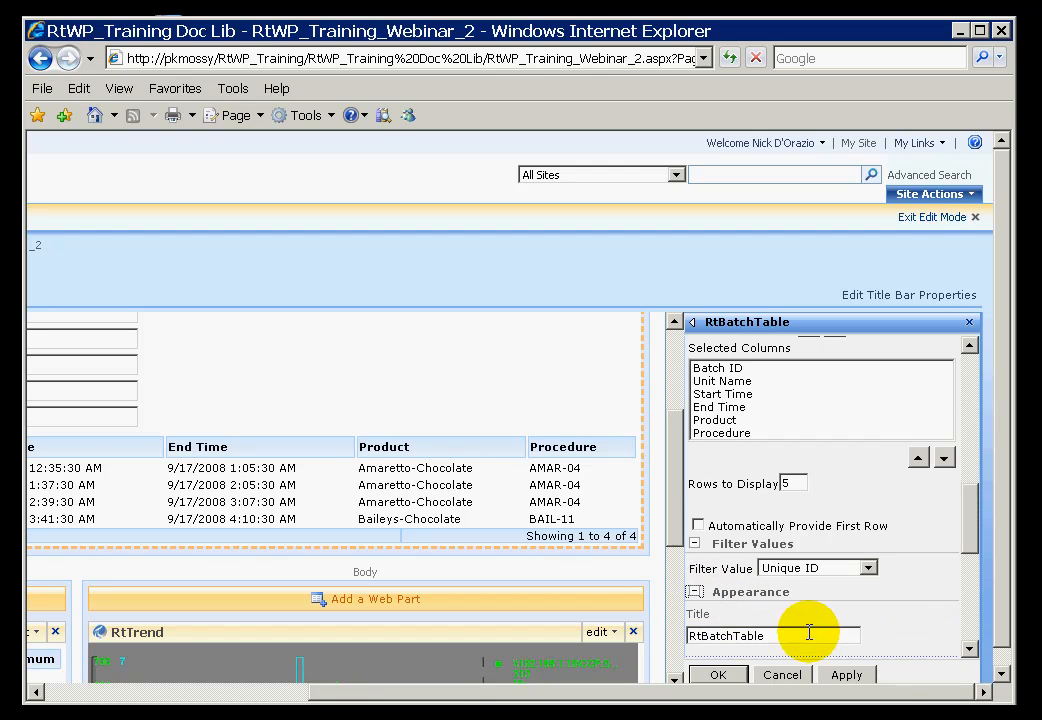
{"action": "left_click_drag", "start_coordinate": [970, 541], "coordinate": [969, 563]}
{"action": "left_click", "coordinate": [773, 575]}
{"action": "left_click_drag", "start_coordinate": [773, 575], "coordinate": [666, 563]}
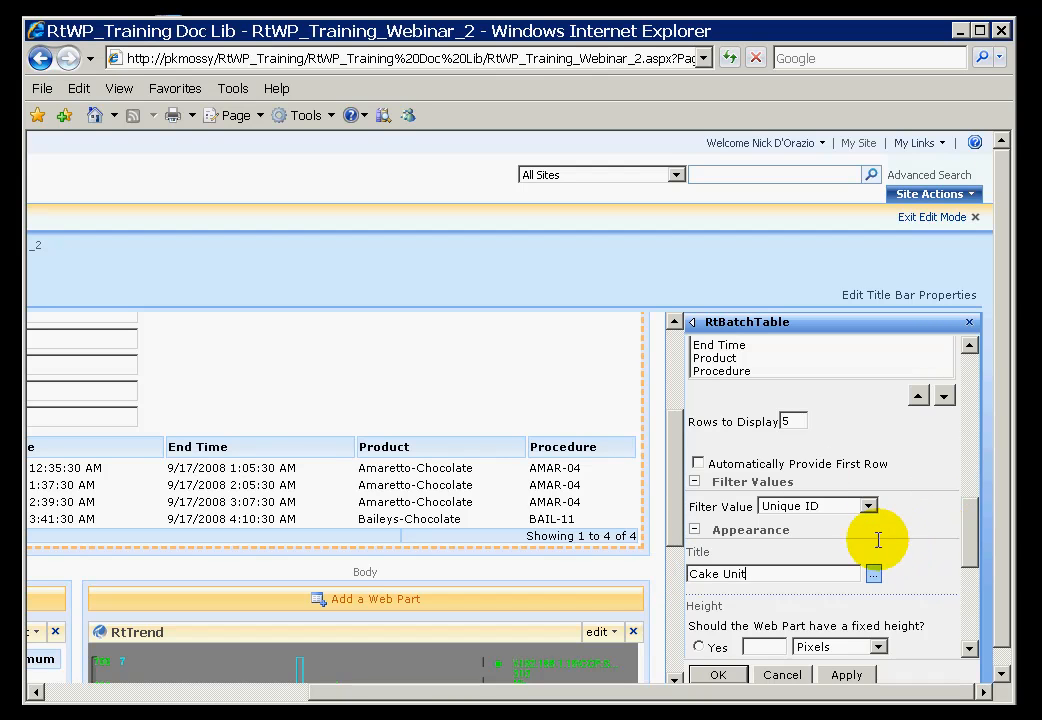
Confirm the Cake Unit batch table's settings and re-sort its rows by different columns, ending with Batch ID ascending.
{"action": "left_click", "coordinate": [717, 677]}
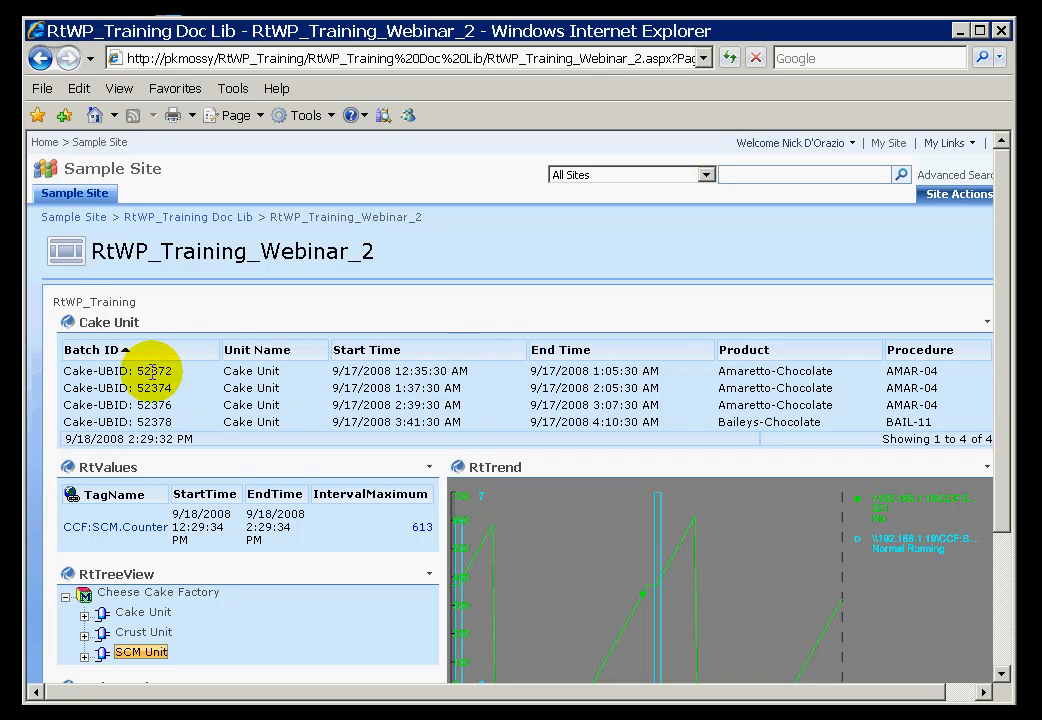
{"action": "left_click", "coordinate": [105, 350]}
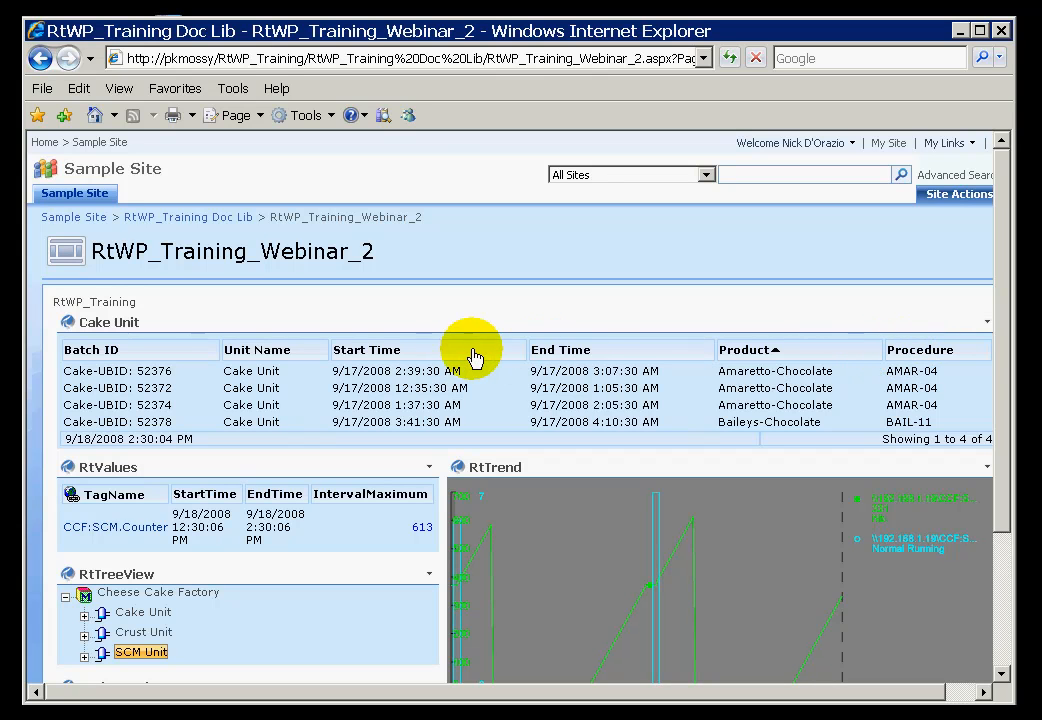
{"action": "left_click", "coordinate": [335, 358]}
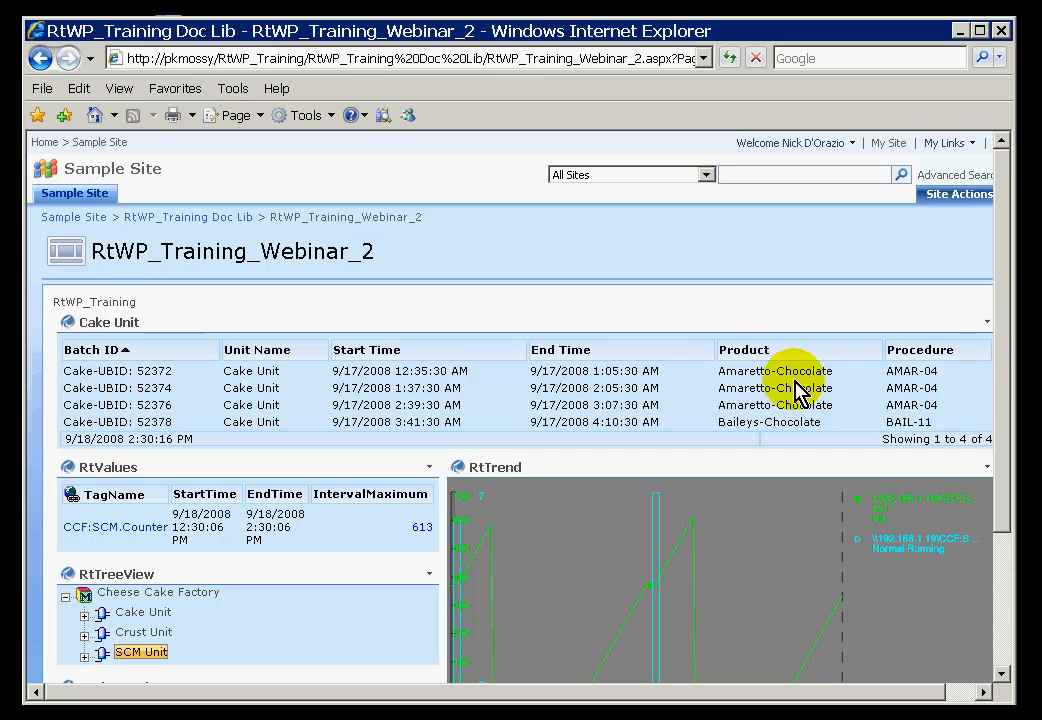
{"action": "left_click", "coordinate": [355, 355]}
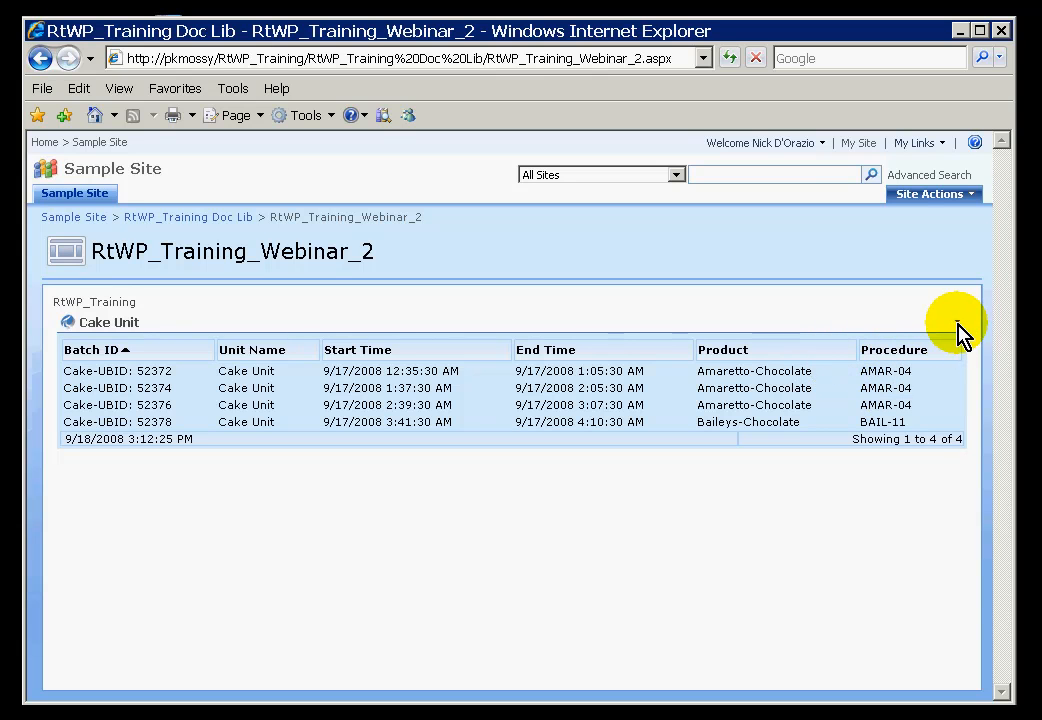
Put the page into edit mode and add the RtTreeView web part to the Left Column zone.
{"action": "left_click", "coordinate": [932, 196]}
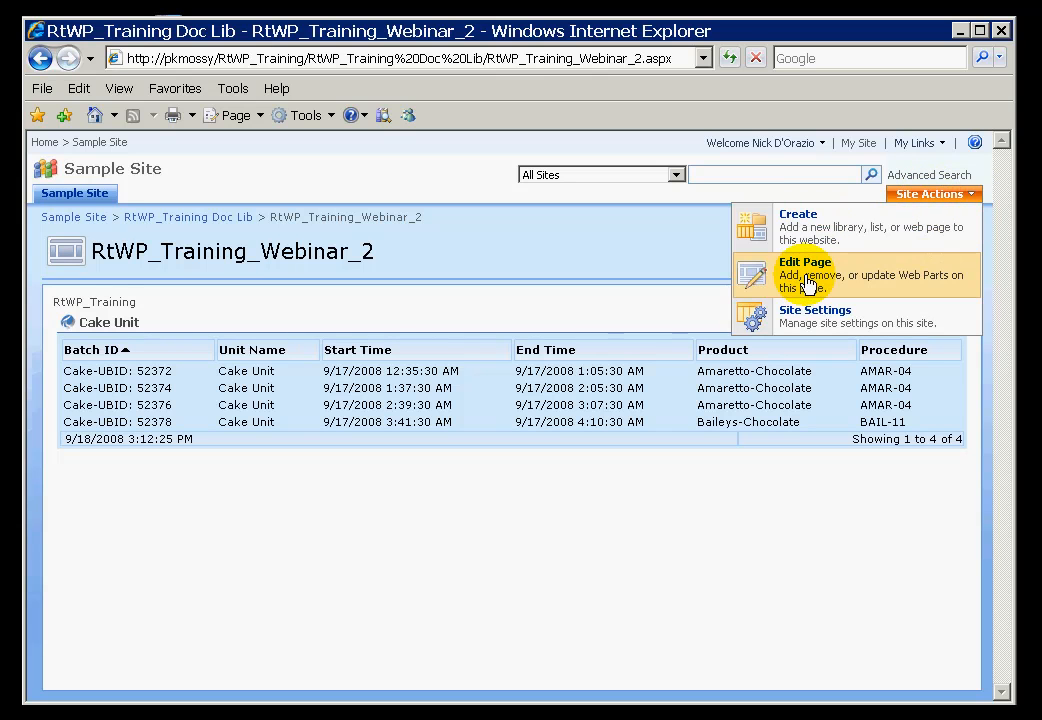
{"action": "left_click", "coordinate": [807, 284]}
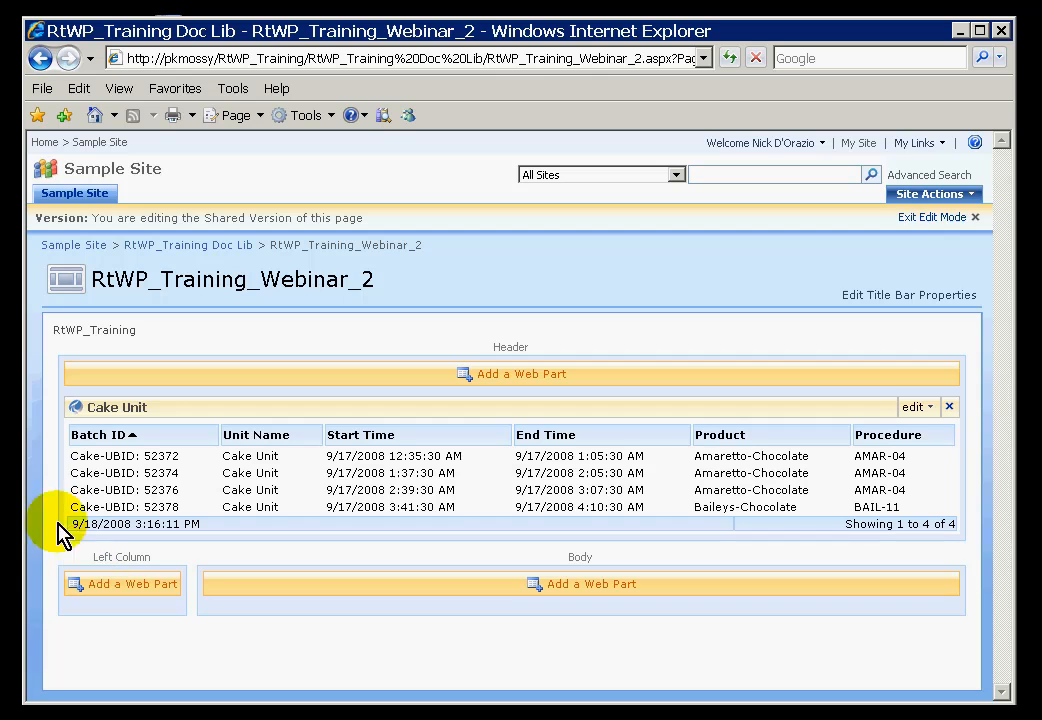
{"action": "left_click", "coordinate": [141, 585]}
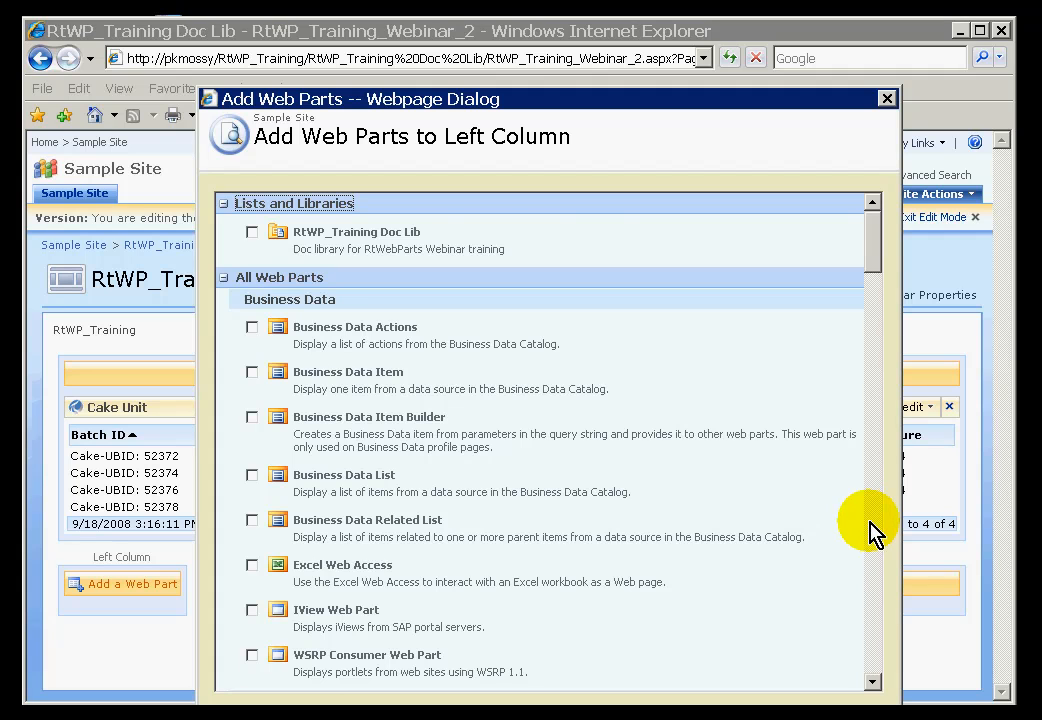
{"action": "scroll", "coordinate": [870, 535], "scroll_direction": "down", "scroll_amount": 5}
{"action": "scroll", "coordinate": [872, 540], "scroll_direction": "down", "scroll_amount": 6}
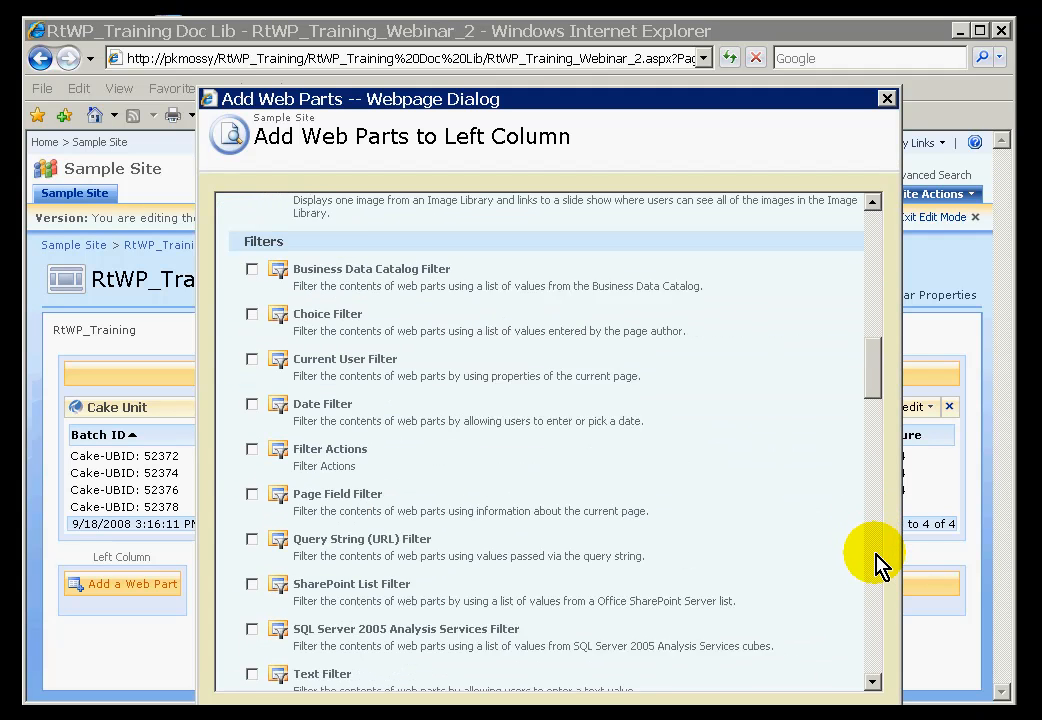
{"action": "scroll", "coordinate": [875, 565], "scroll_direction": "down", "scroll_amount": 12}
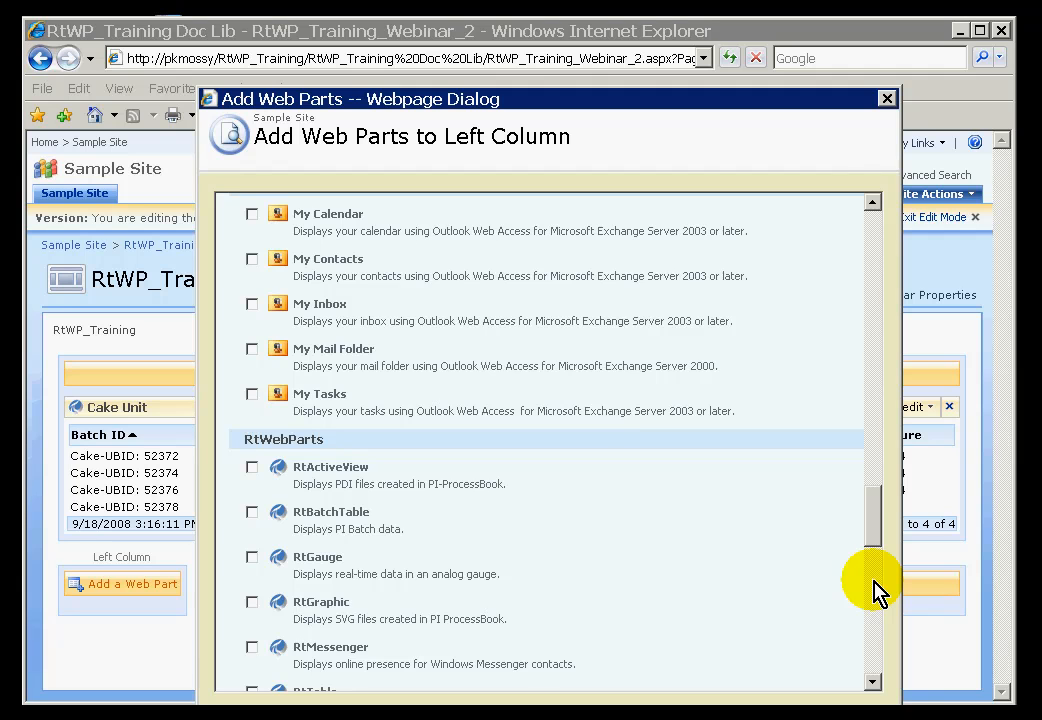
{"action": "scroll", "coordinate": [876, 595], "scroll_direction": "down", "scroll_amount": 8}
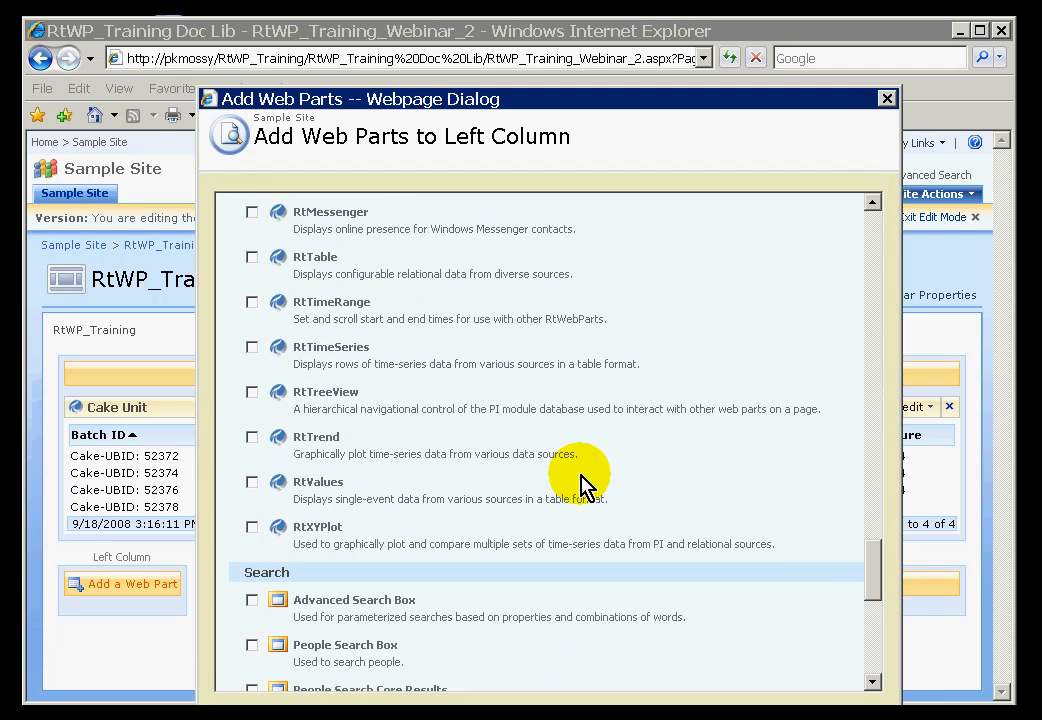
{"action": "left_click", "coordinate": [251, 392]}
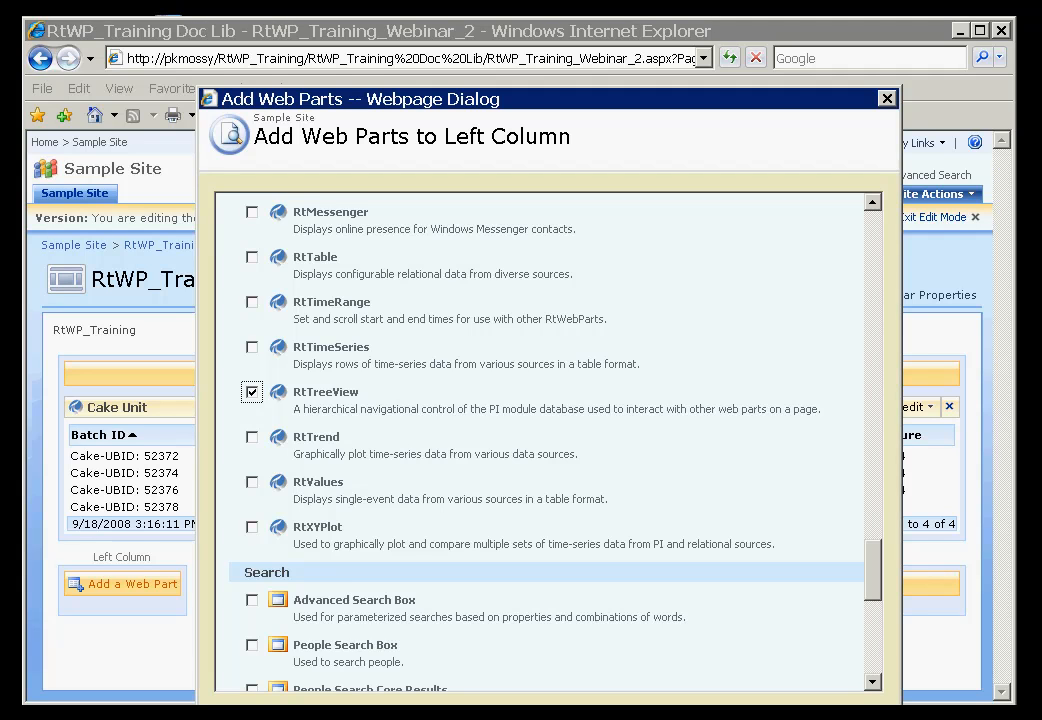
{"action": "left_click", "coordinate": [745, 714]}
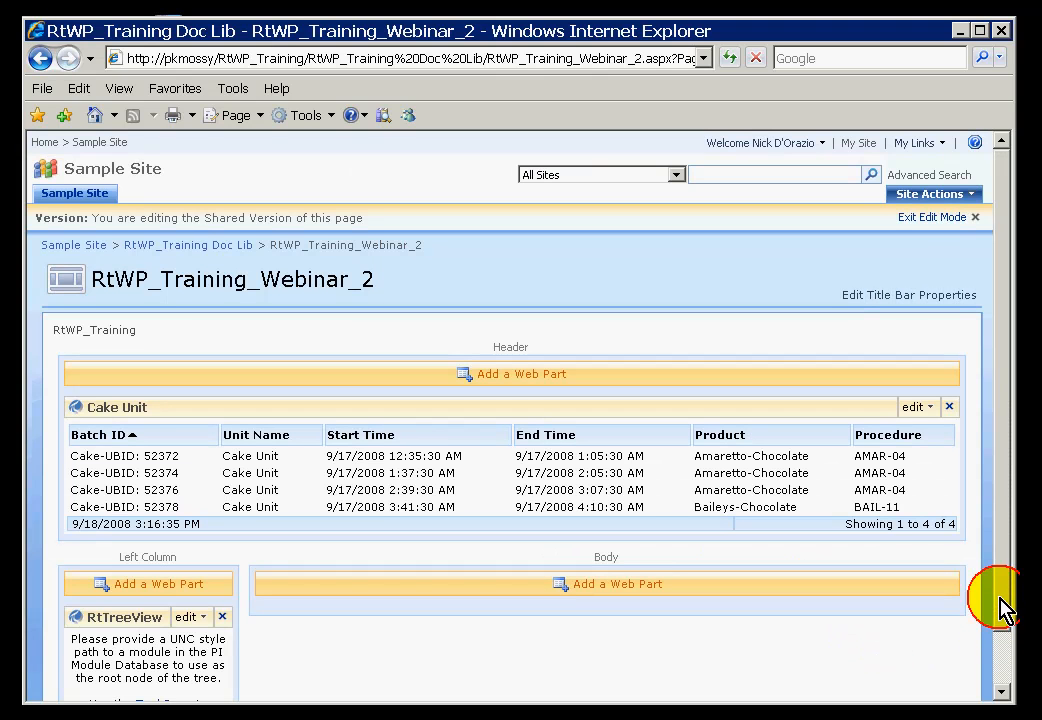
Open the RtTreeView web part's shared settings at the root node and default selected node paths.
{"action": "left_click_drag", "start_coordinate": [1003, 610], "coordinate": [1000, 679]}
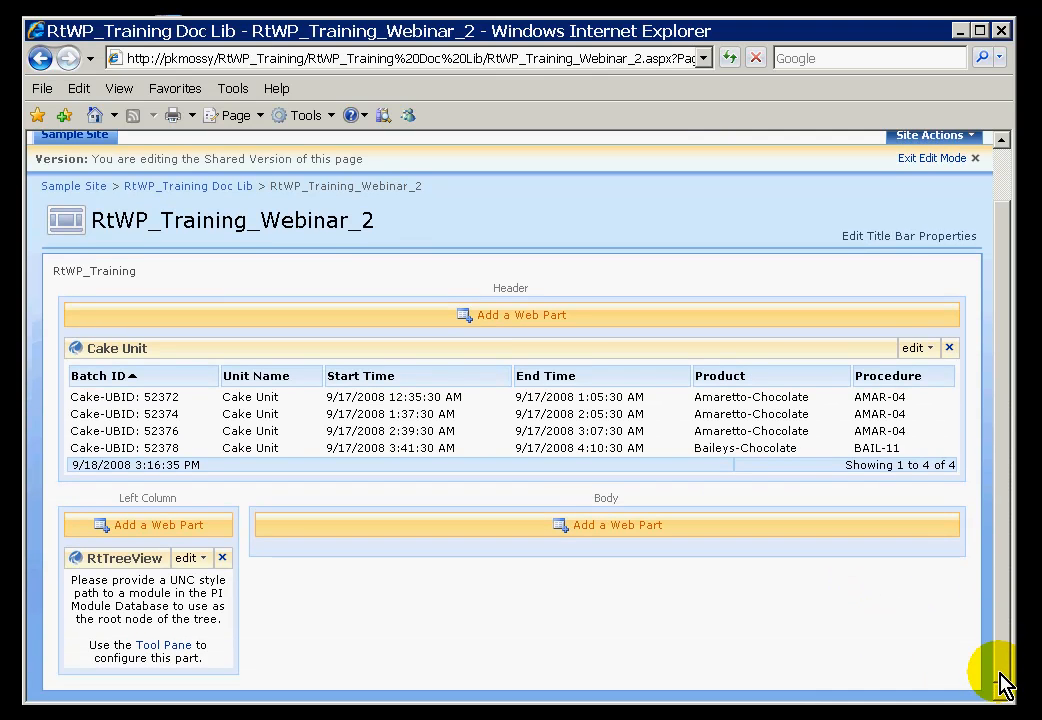
{"action": "left_click", "coordinate": [187, 565]}
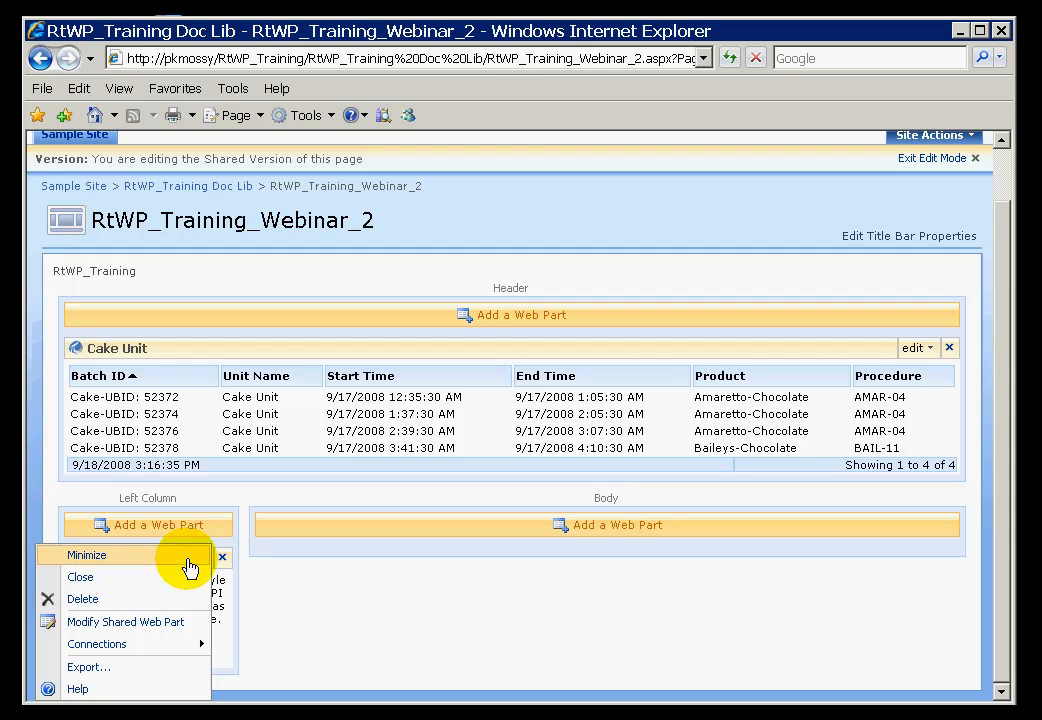
{"action": "left_click", "coordinate": [147, 622]}
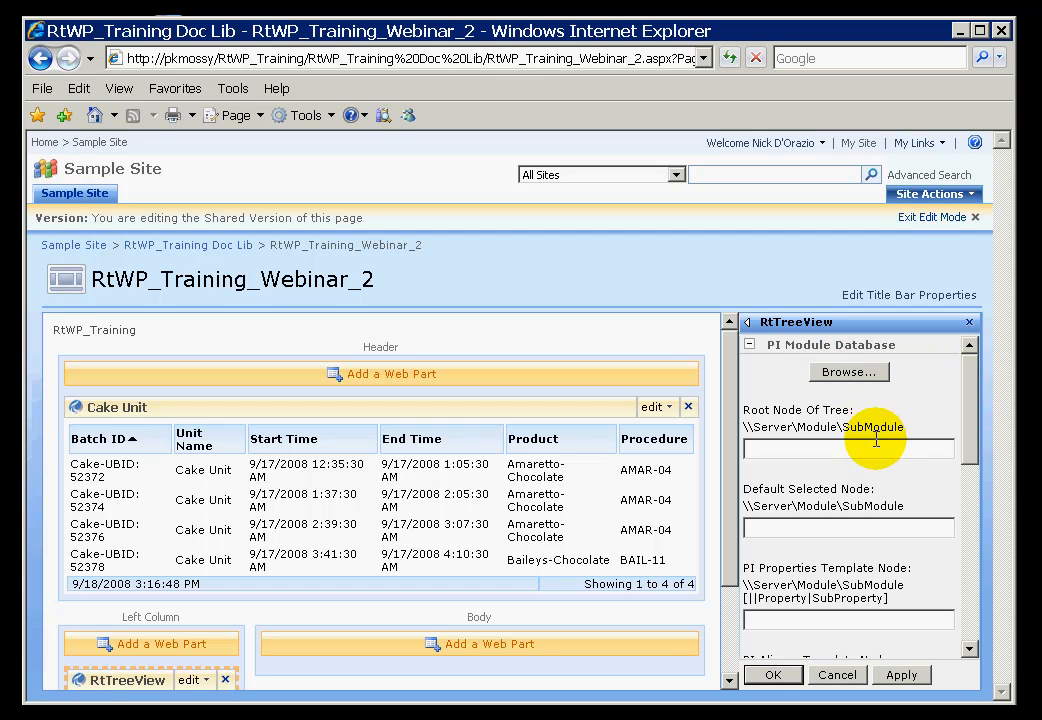
{"action": "left_click", "coordinate": [861, 448]}
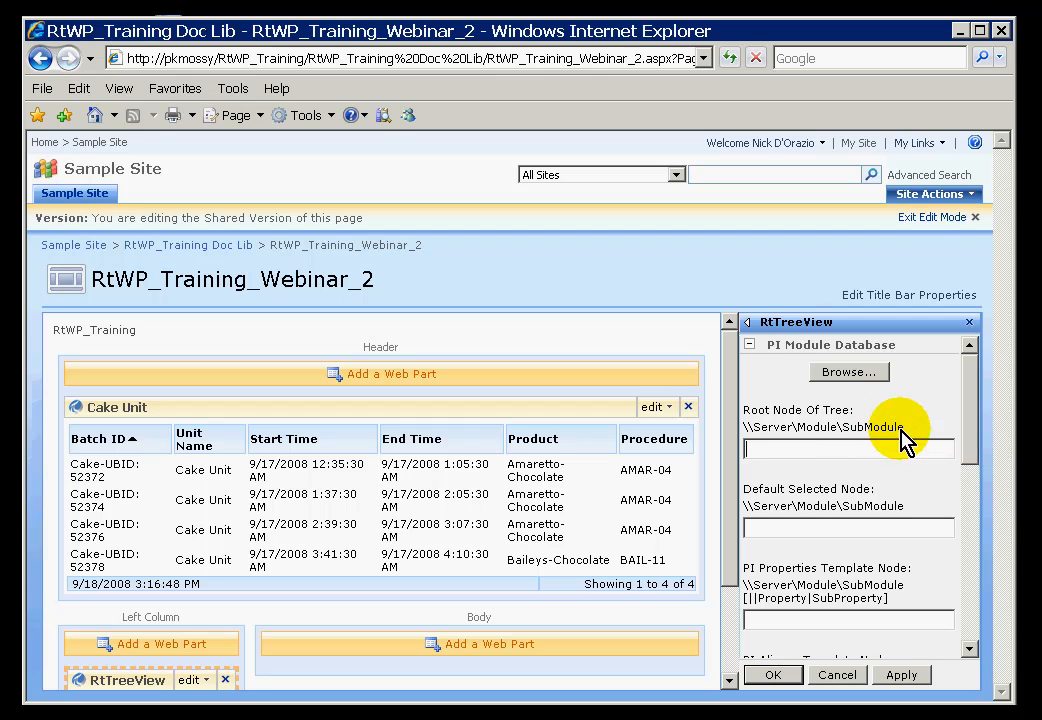
{"action": "left_click", "coordinate": [807, 528]}
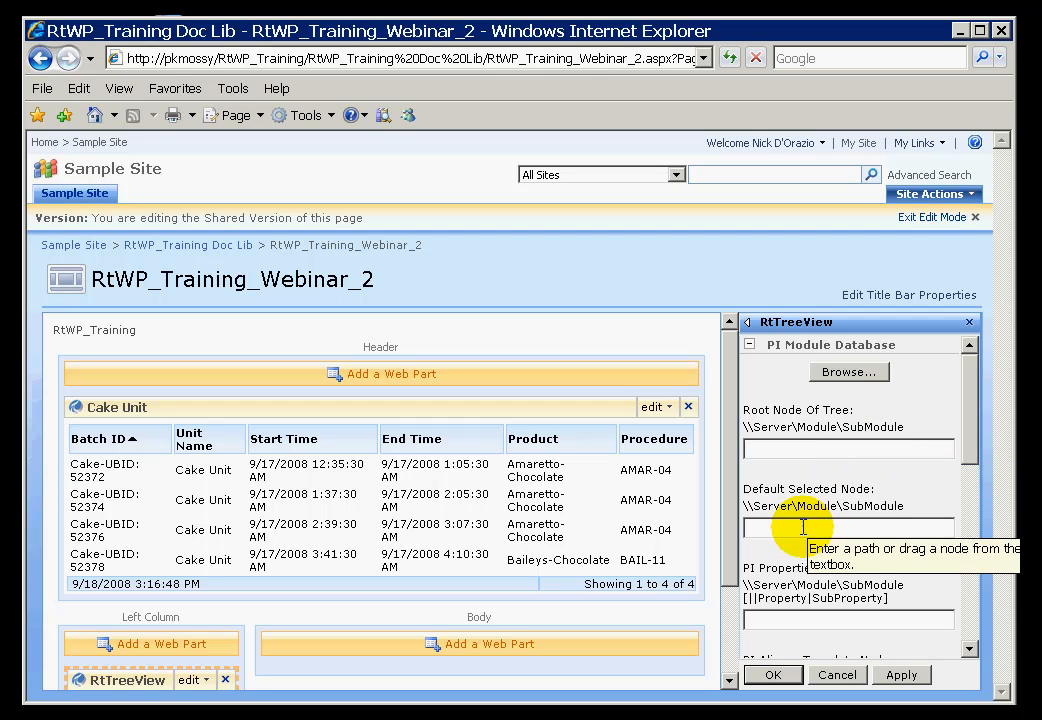
{"action": "left_click", "coordinate": [796, 452]}
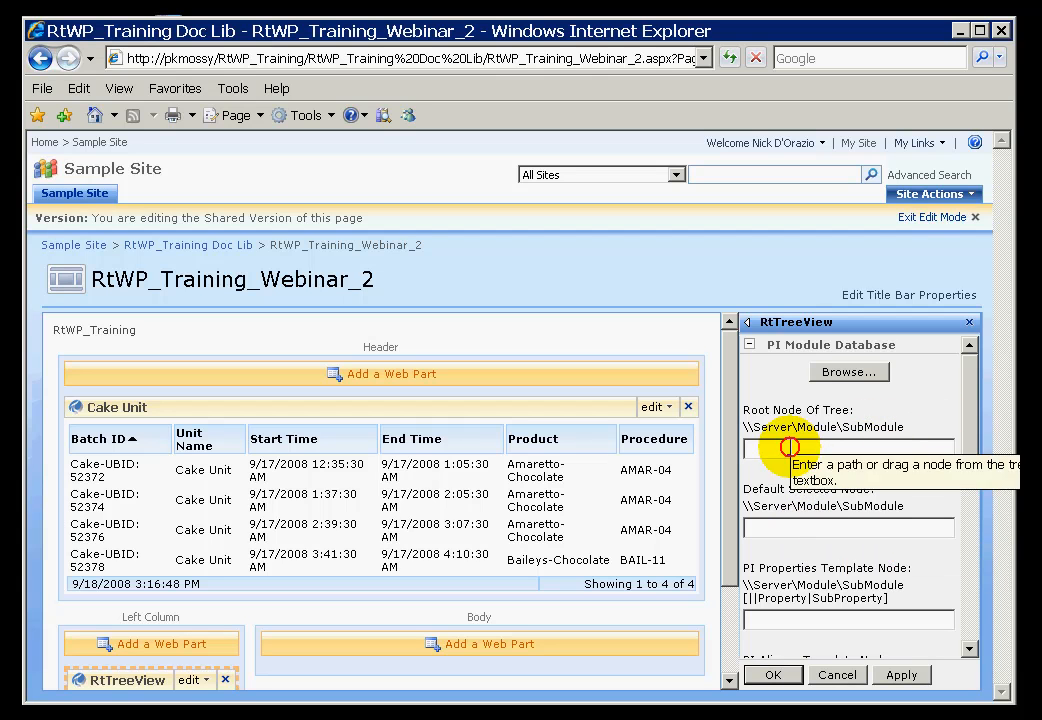
Browse the PI Module Database and assign \\192.168.1.19\Cheese Cake Factory as the tree's root node.
{"action": "left_click", "coordinate": [846, 373]}
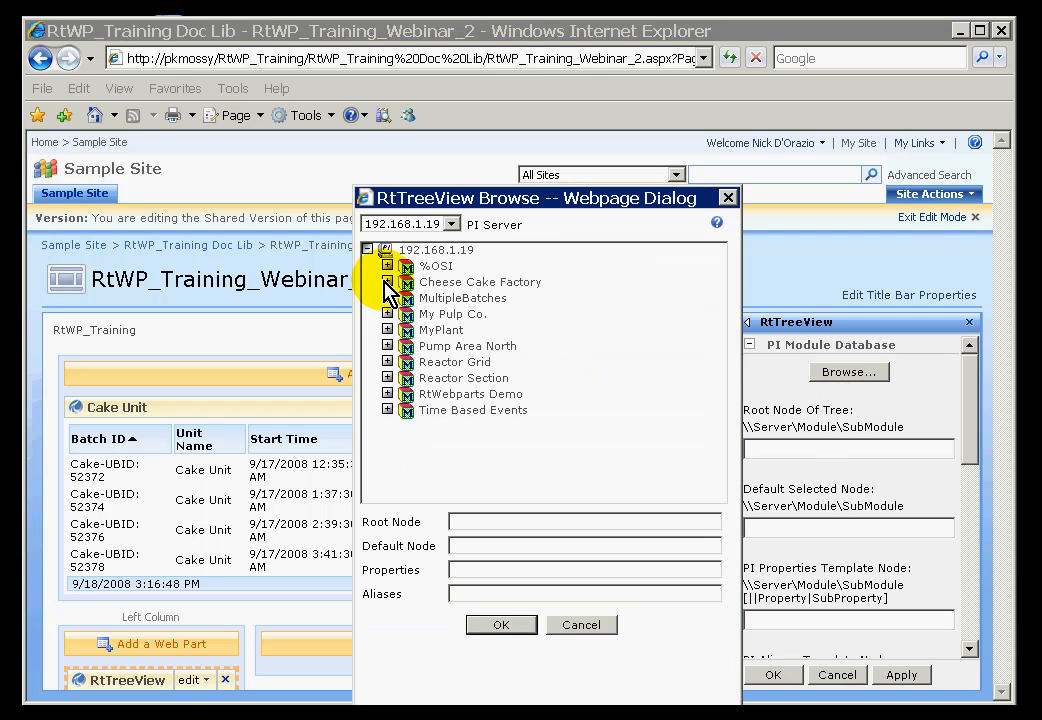
{"action": "left_click", "coordinate": [387, 281]}
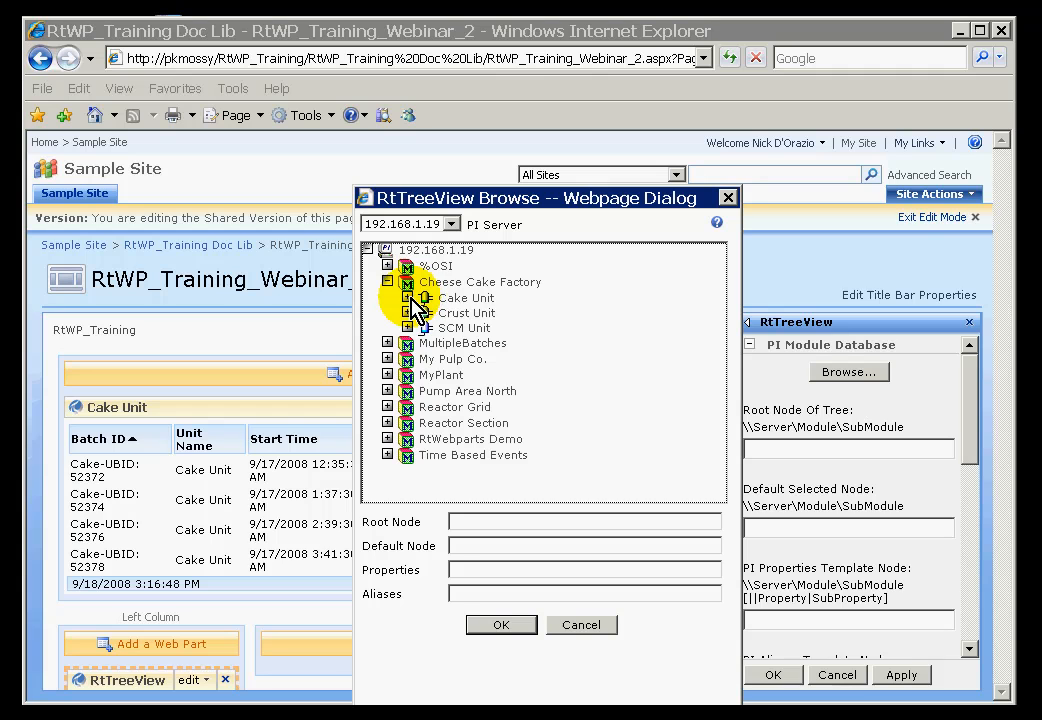
{"action": "left_click", "coordinate": [466, 299]}
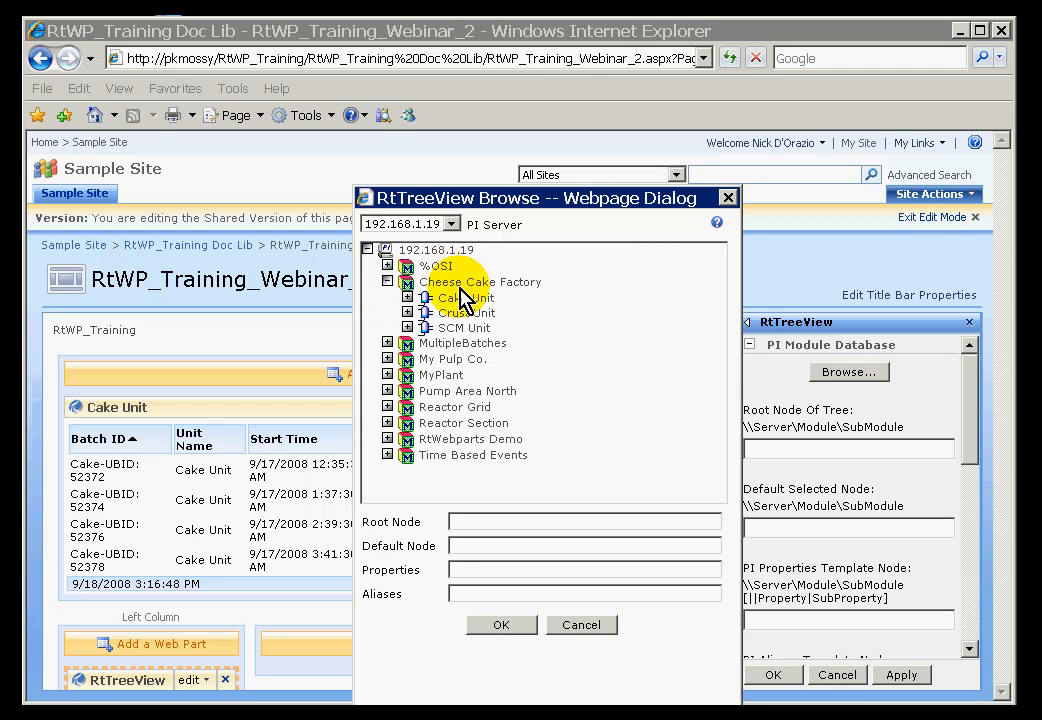
{"action": "left_click", "coordinate": [465, 289]}
{"action": "left_click_drag", "start_coordinate": [465, 289], "coordinate": [566, 528]}
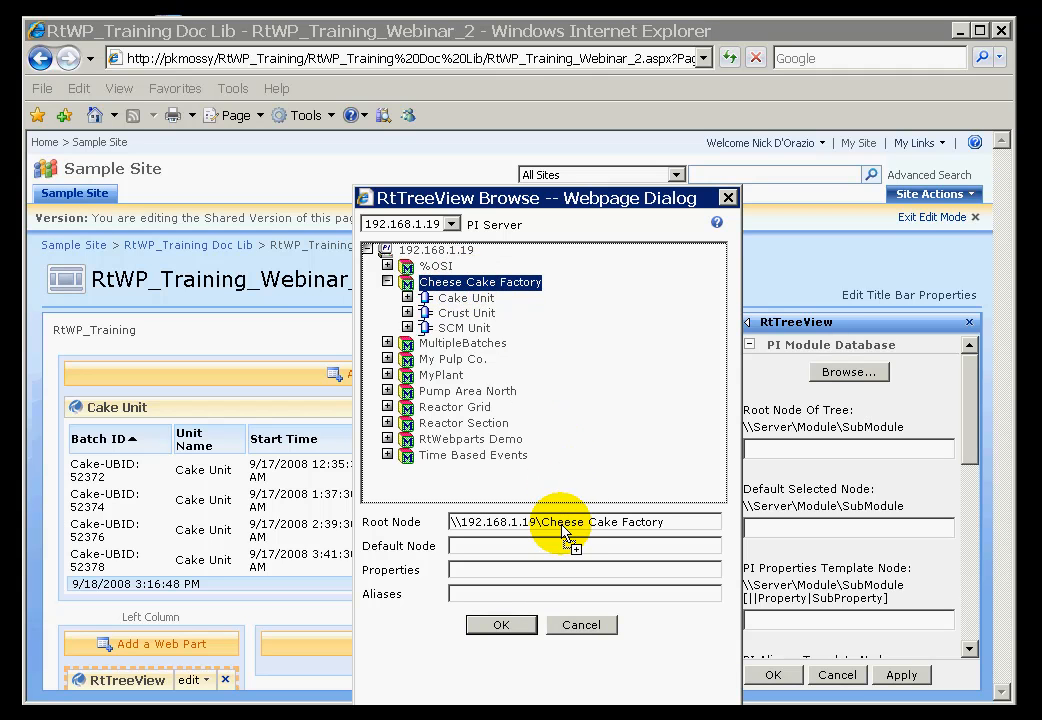
{"action": "left_click", "coordinate": [561, 524]}
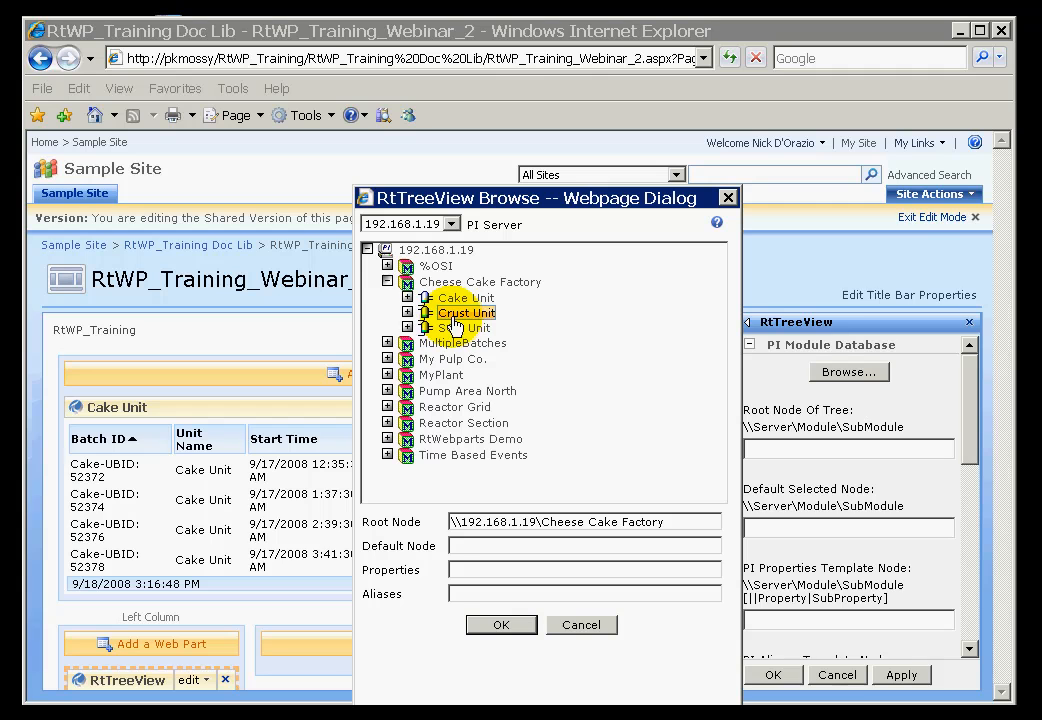
Assign SCM Unit under Cheese Cake Factory as the tree's default node and apply the RtTreeView settings.
{"action": "left_click_drag", "start_coordinate": [452, 336], "coordinate": [525, 556]}
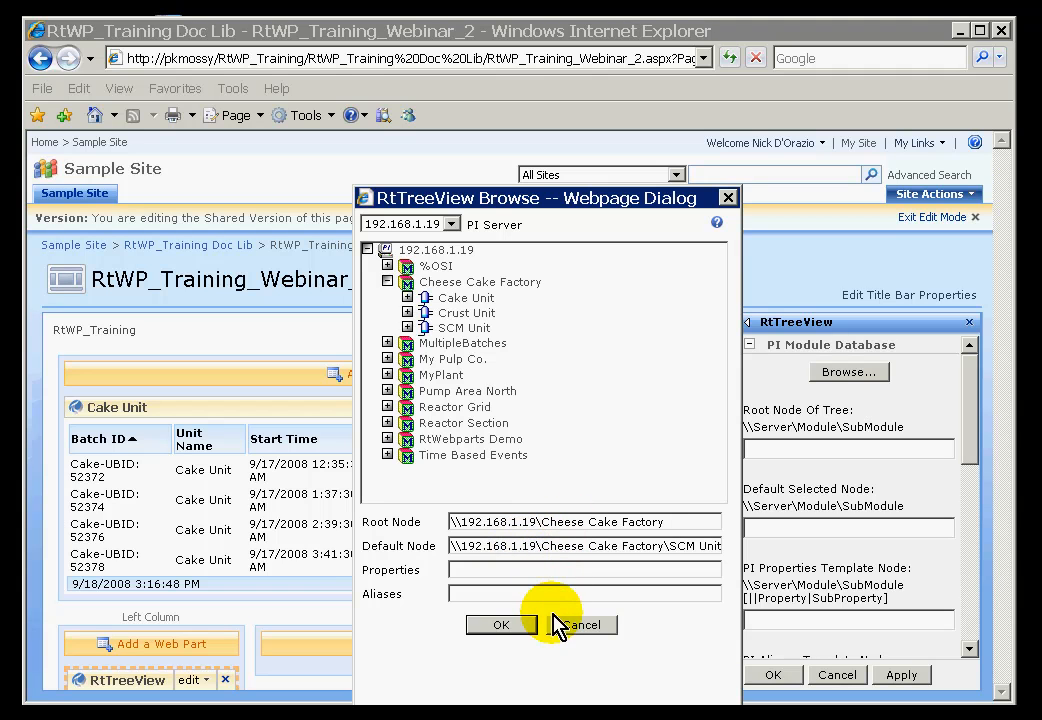
{"action": "left_click", "coordinate": [500, 626]}
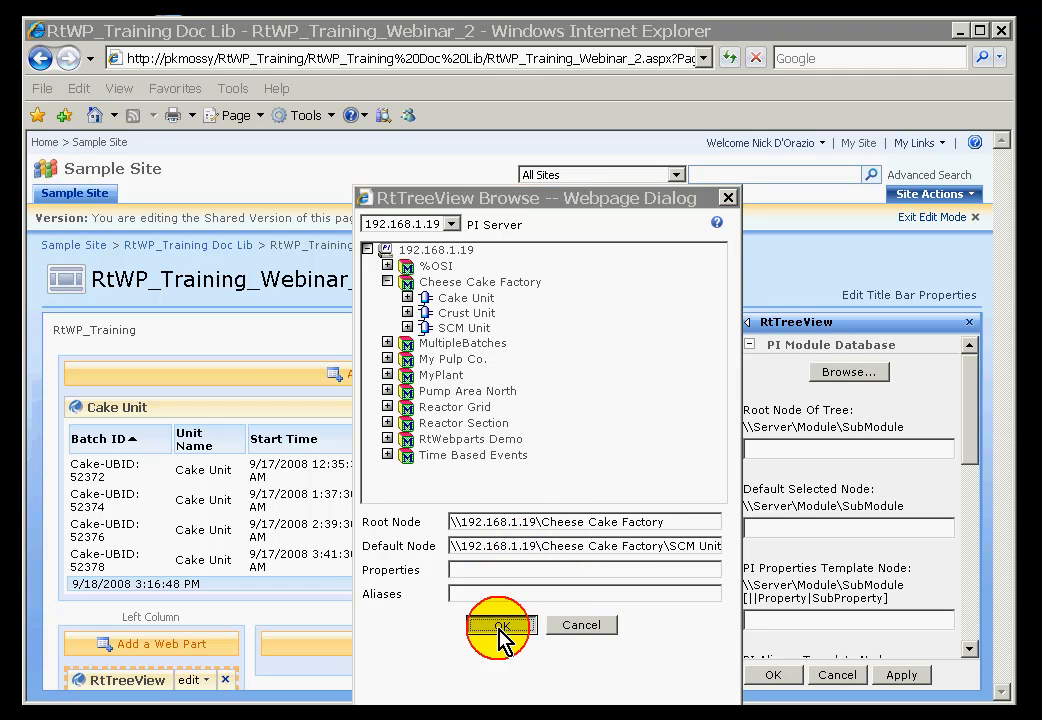
{"action": "left_click_drag", "start_coordinate": [739, 498], "coordinate": [728, 623]}
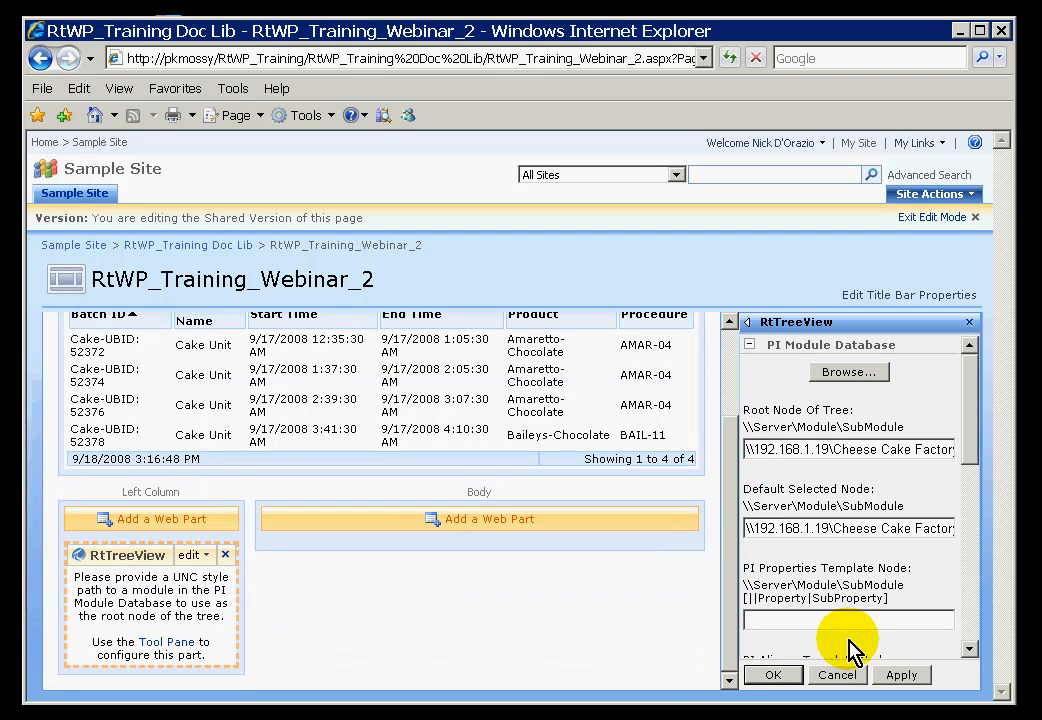
{"action": "left_click", "coordinate": [895, 674]}
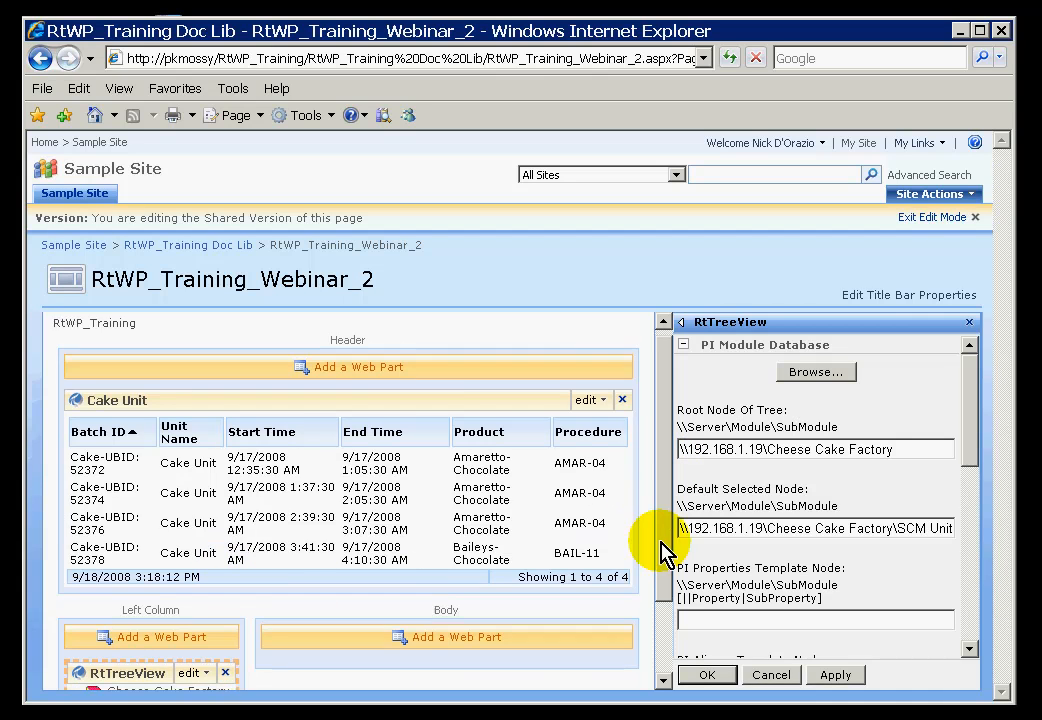
Select Cake Unit, Crust Unit and SCM Unit in turn in the RtTreeView, finishing on Cake Unit.
{"action": "left_click_drag", "start_coordinate": [663, 552], "coordinate": [658, 616]}
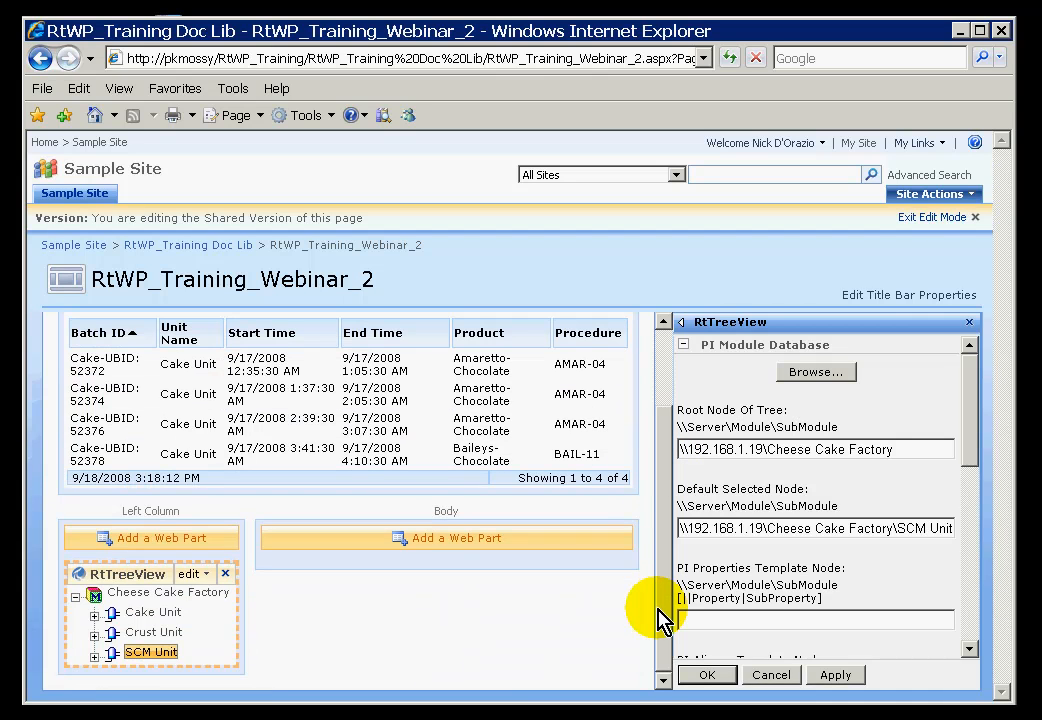
{"action": "left_click", "coordinate": [153, 614]}
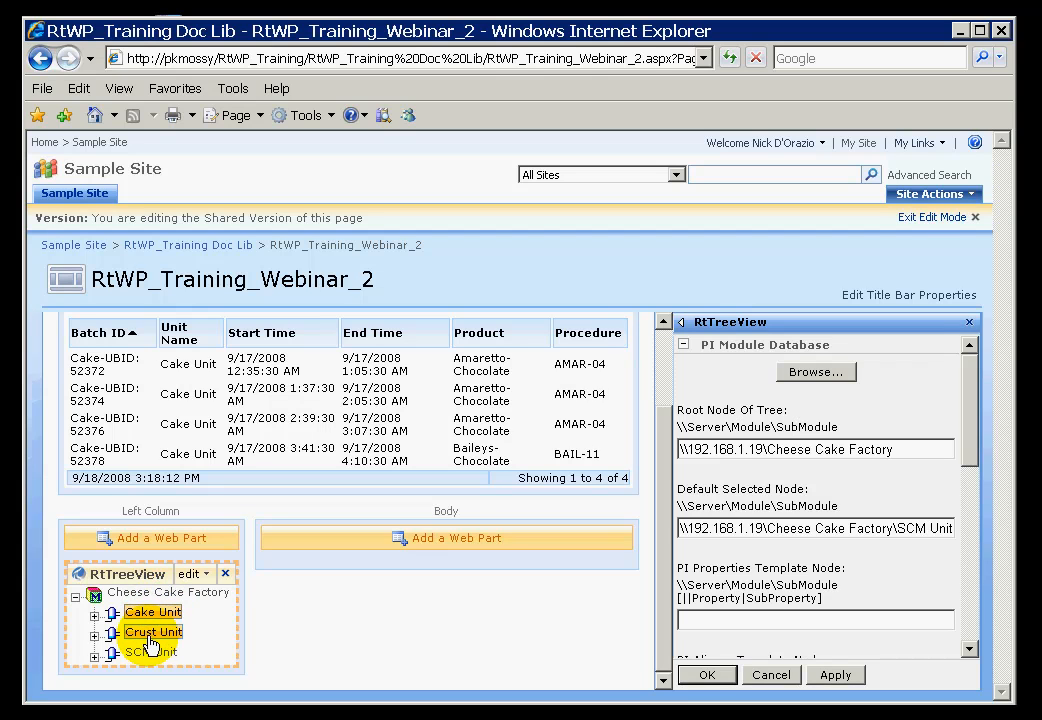
{"action": "left_click", "coordinate": [150, 634]}
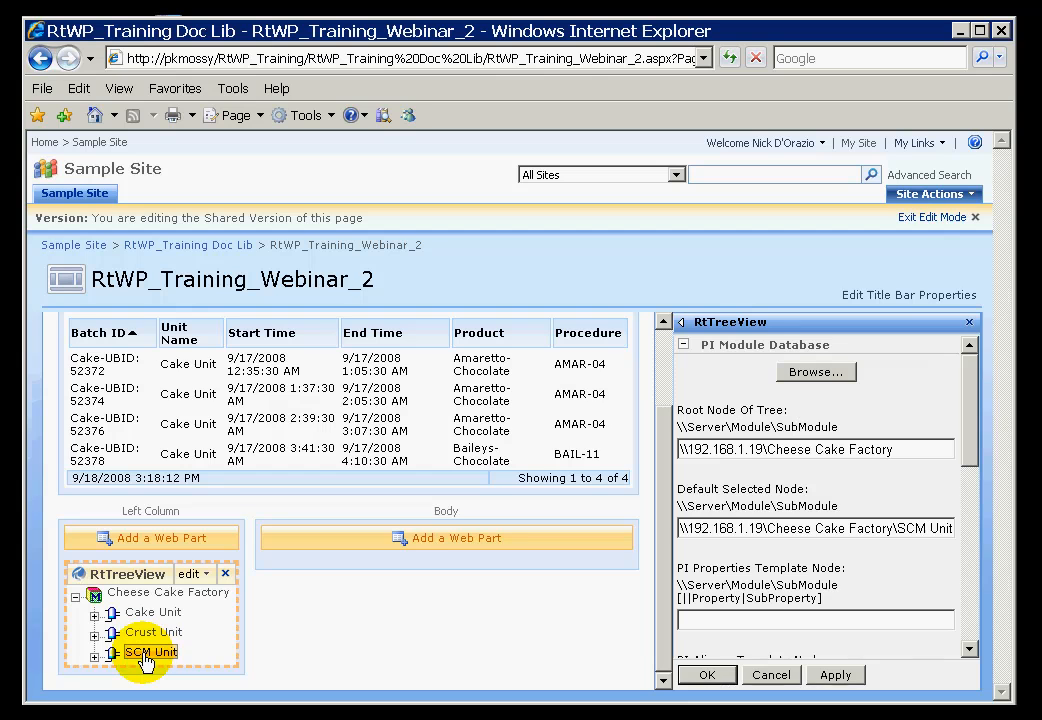
{"action": "left_click", "coordinate": [150, 653]}
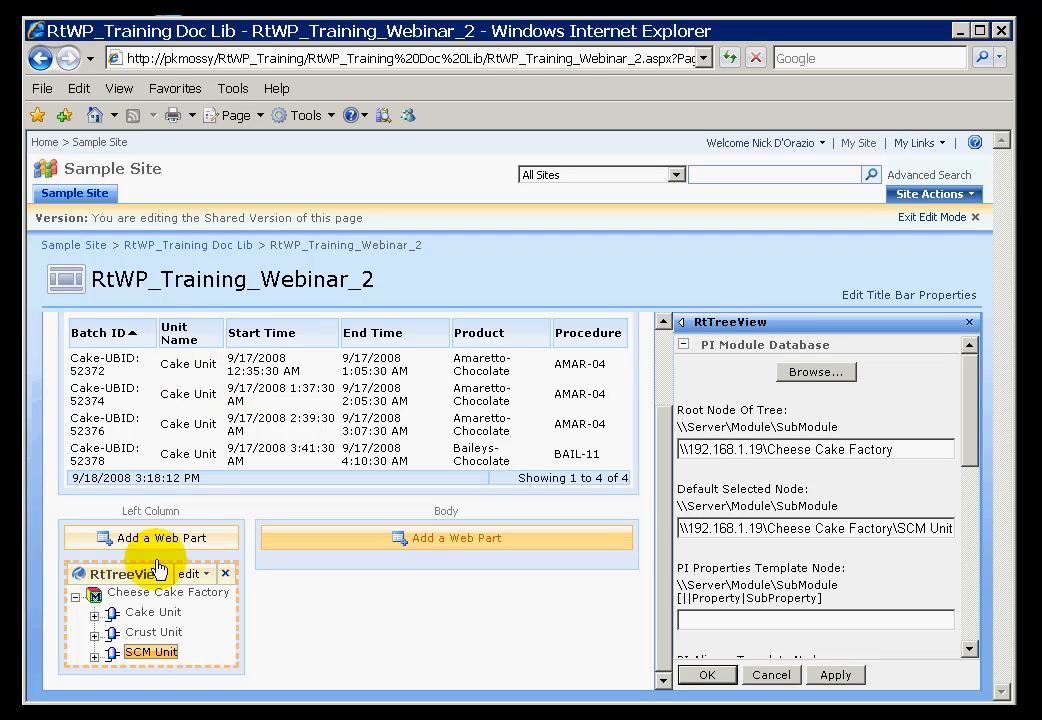
{"action": "left_click", "coordinate": [148, 615]}
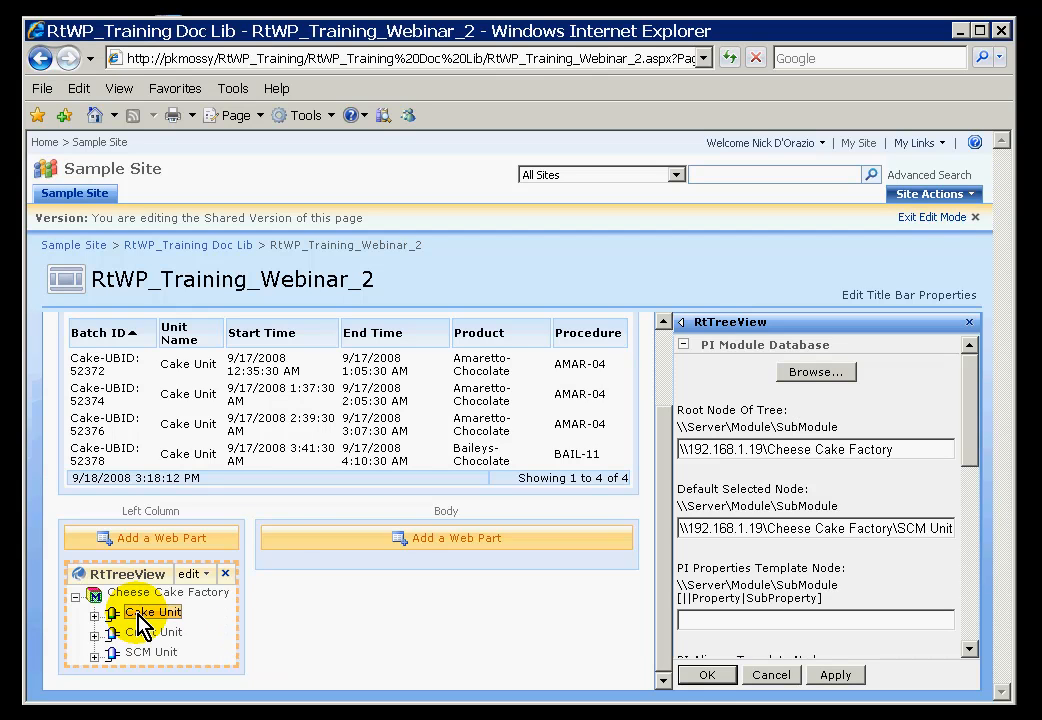
Check the RtTreeView web part's connection options and leave the page's edit mode.
{"action": "left_click", "coordinate": [196, 574]}
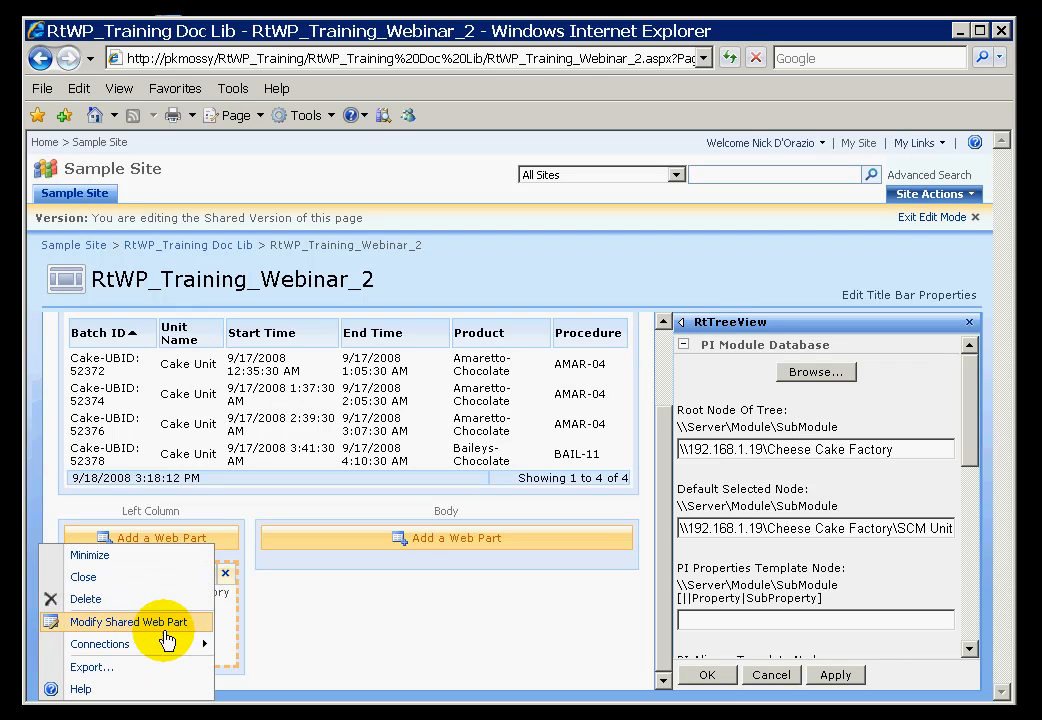
{"action": "mouse_move", "coordinate": [163, 645]}
{"action": "left_click", "coordinate": [256, 625]}
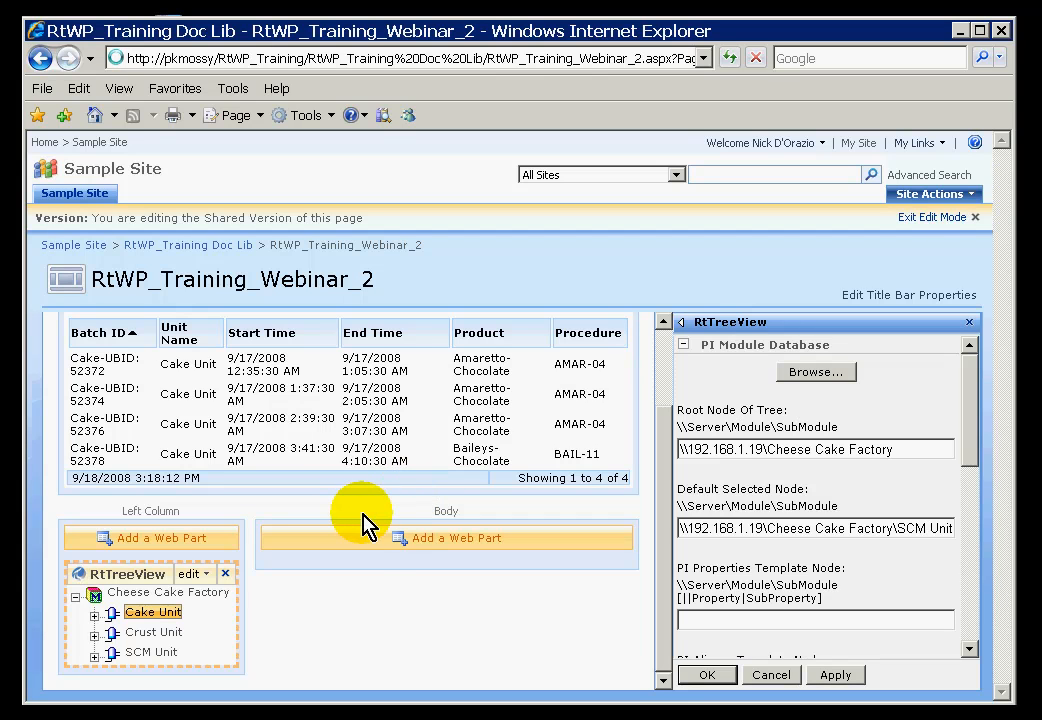
{"action": "left_click", "coordinate": [396, 545]}
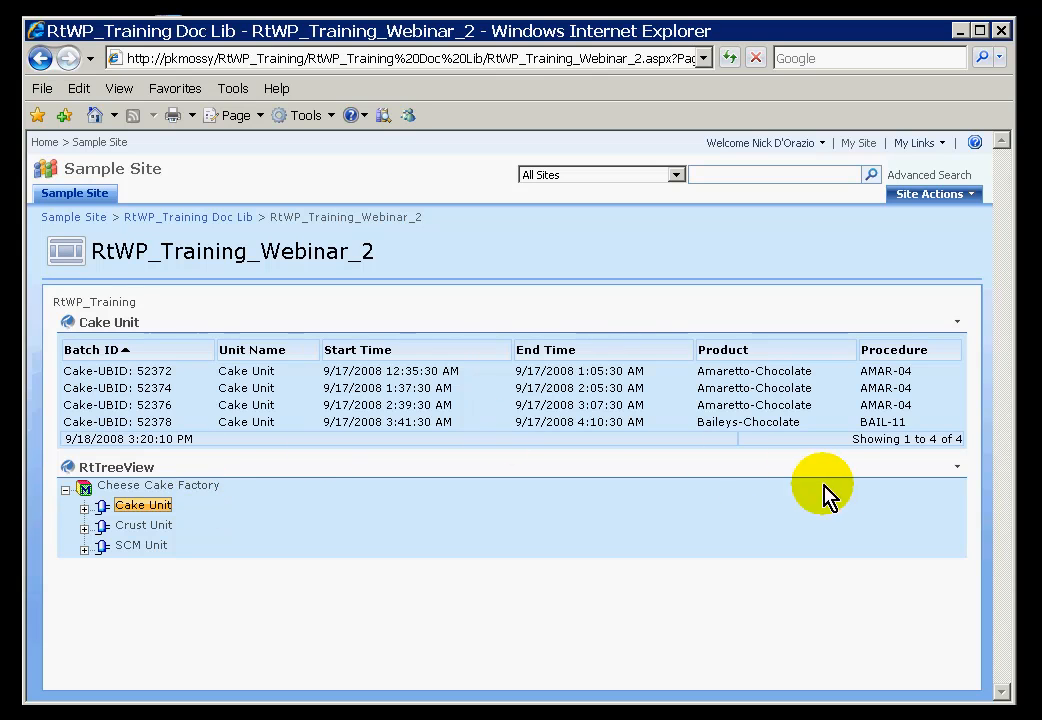
{"action": "left_click", "coordinate": [957, 470]}
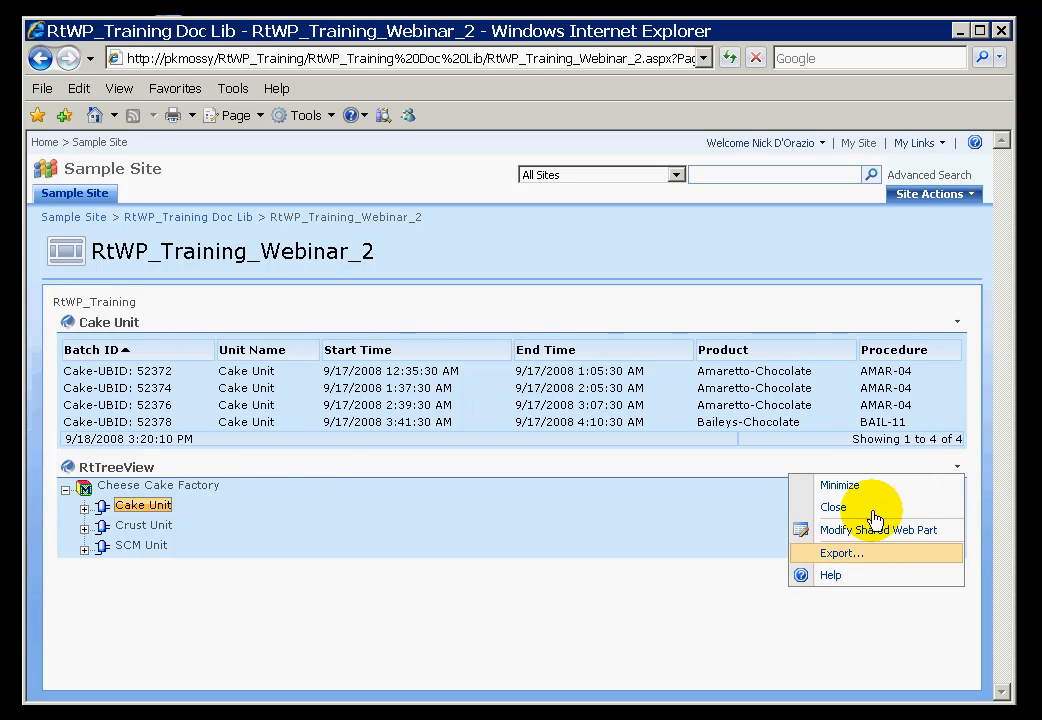
{"action": "left_click", "coordinate": [956, 322]}
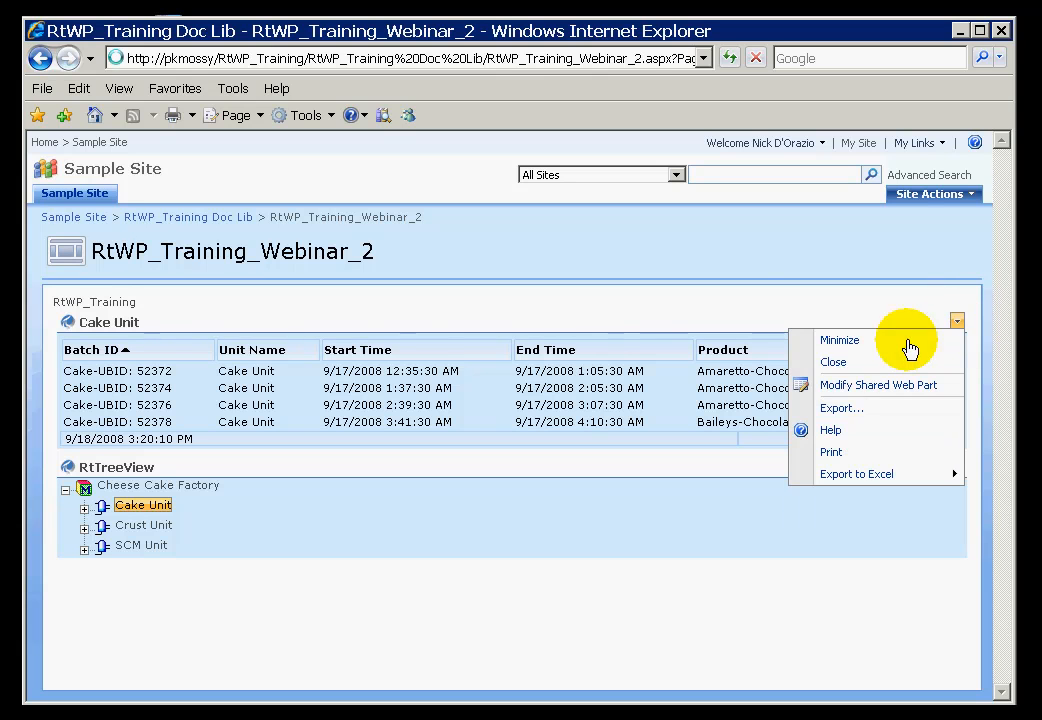
{"action": "mouse_move", "coordinate": [840, 472]}
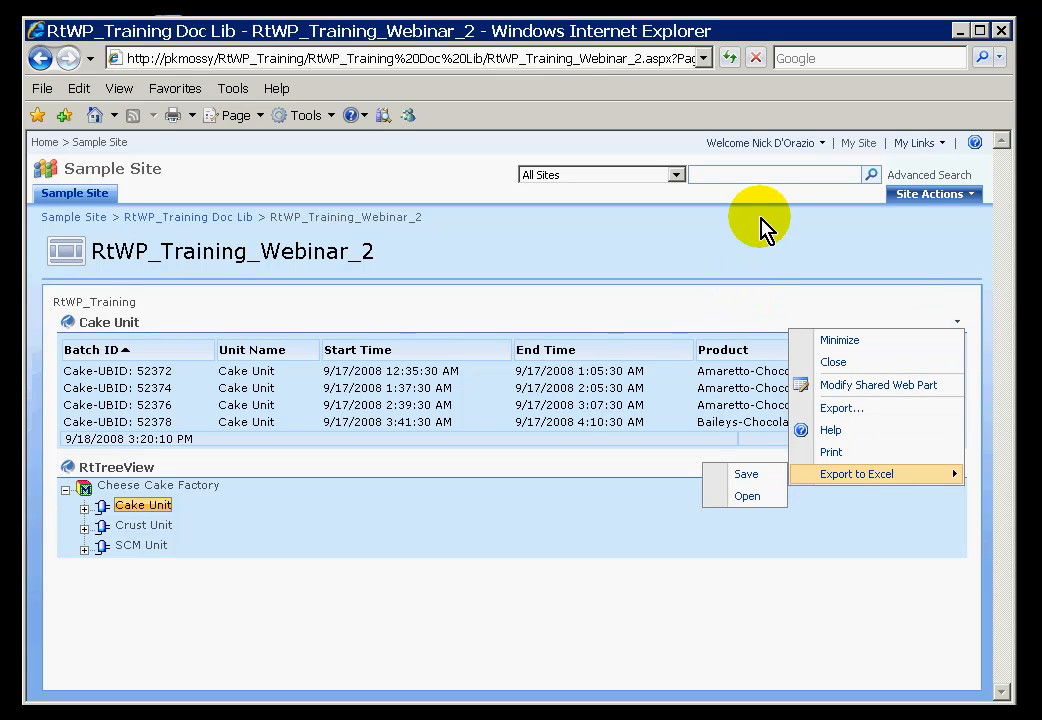
Put the page in edit mode and connect the RtTreeView web part to provide parameters to Cake Unit.
{"action": "left_click", "coordinate": [926, 197]}
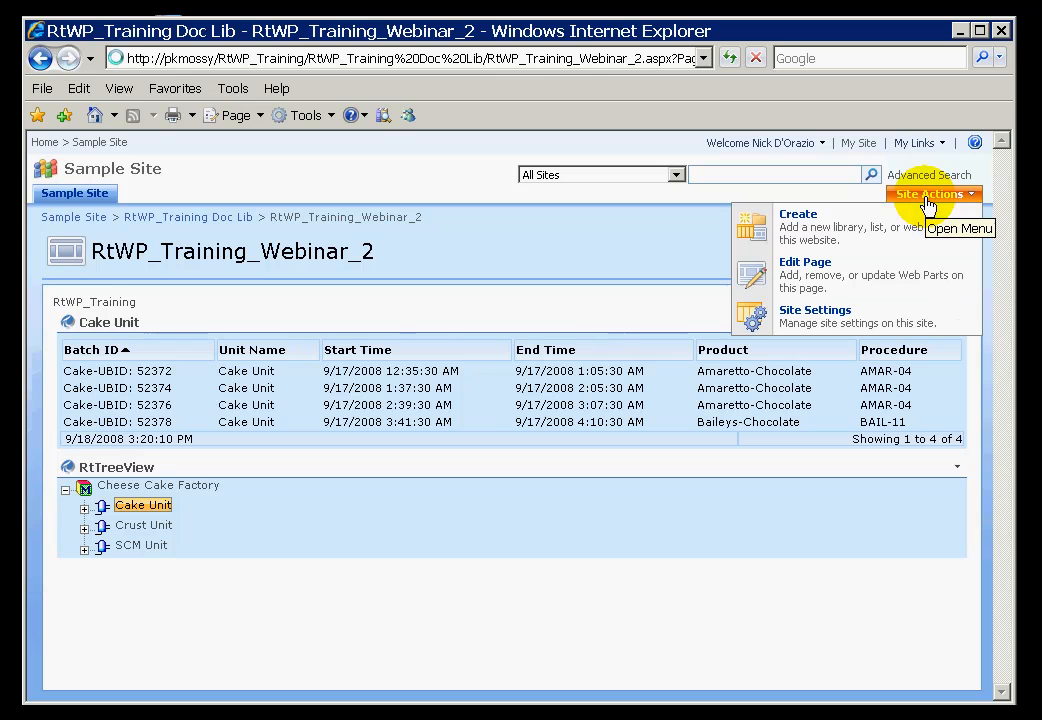
{"action": "left_click", "coordinate": [791, 278]}
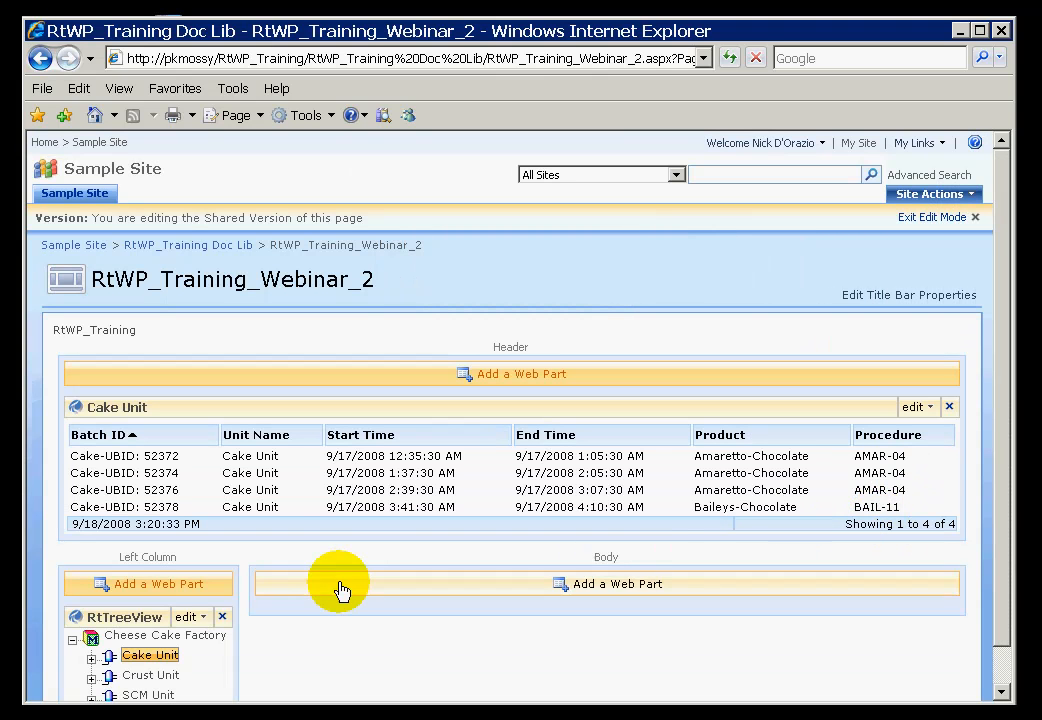
{"action": "left_click", "coordinate": [192, 627]}
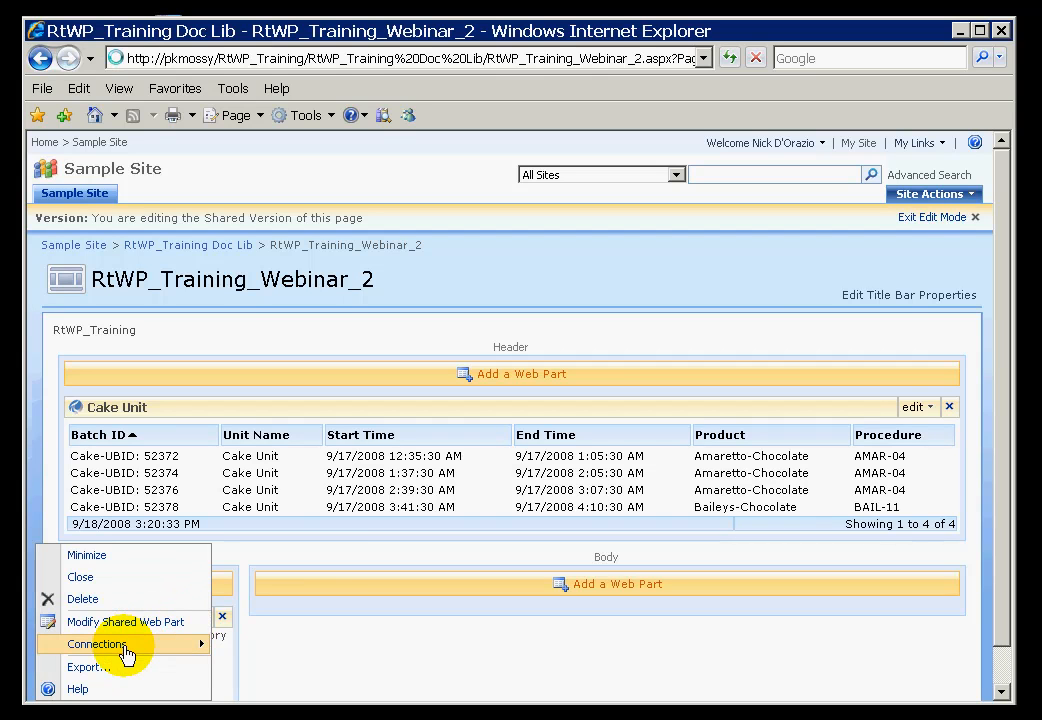
{"action": "mouse_move", "coordinate": [127, 650]}
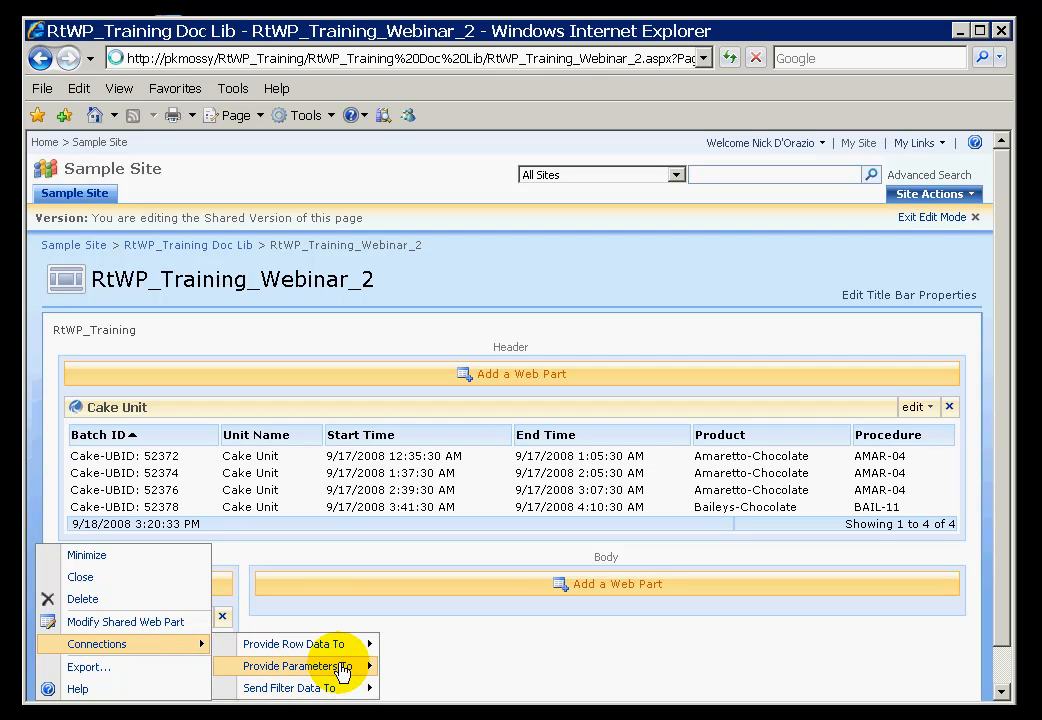
{"action": "mouse_move", "coordinate": [343, 670]}
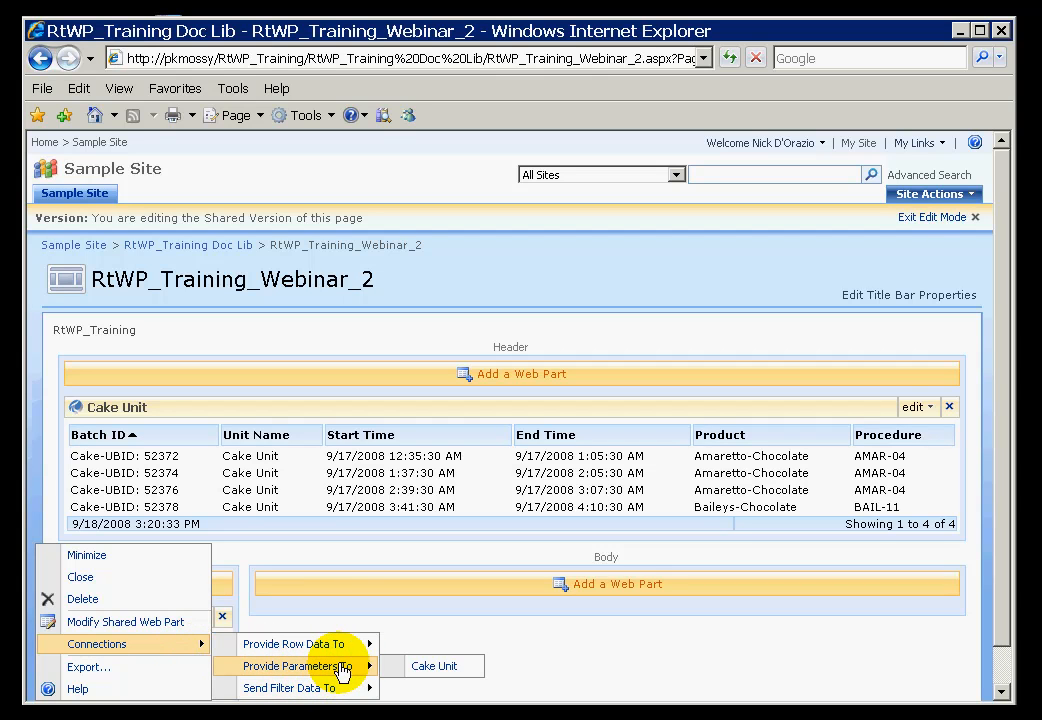
{"action": "left_click", "coordinate": [444, 668]}
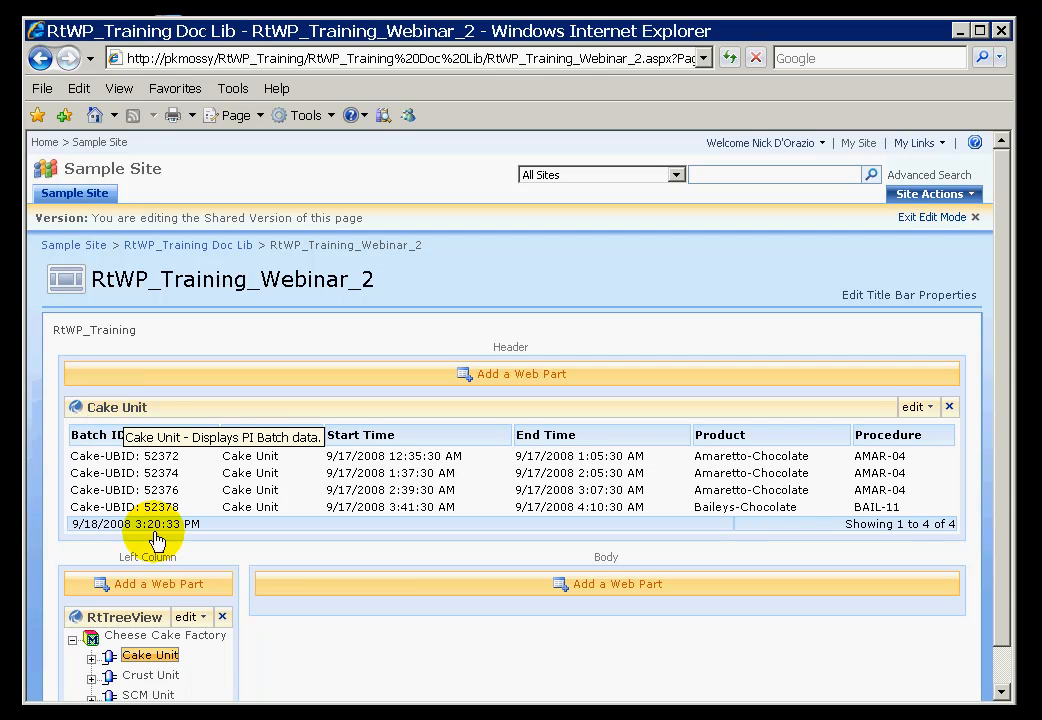
{"action": "left_click", "coordinate": [187, 617]}
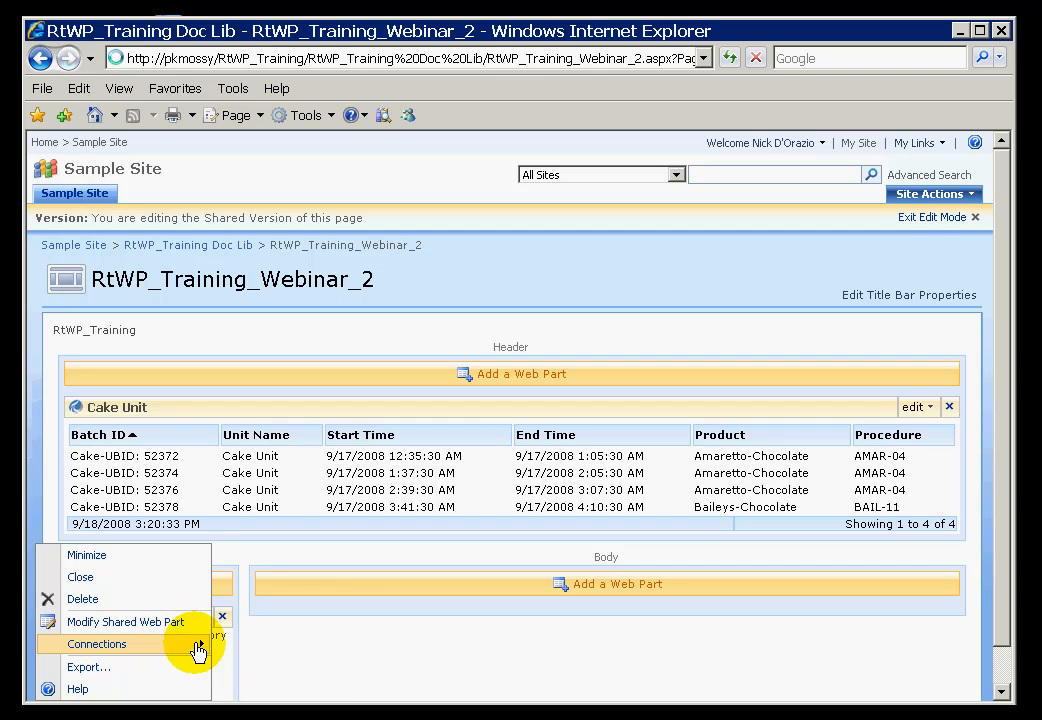
{"action": "mouse_move", "coordinate": [195, 648]}
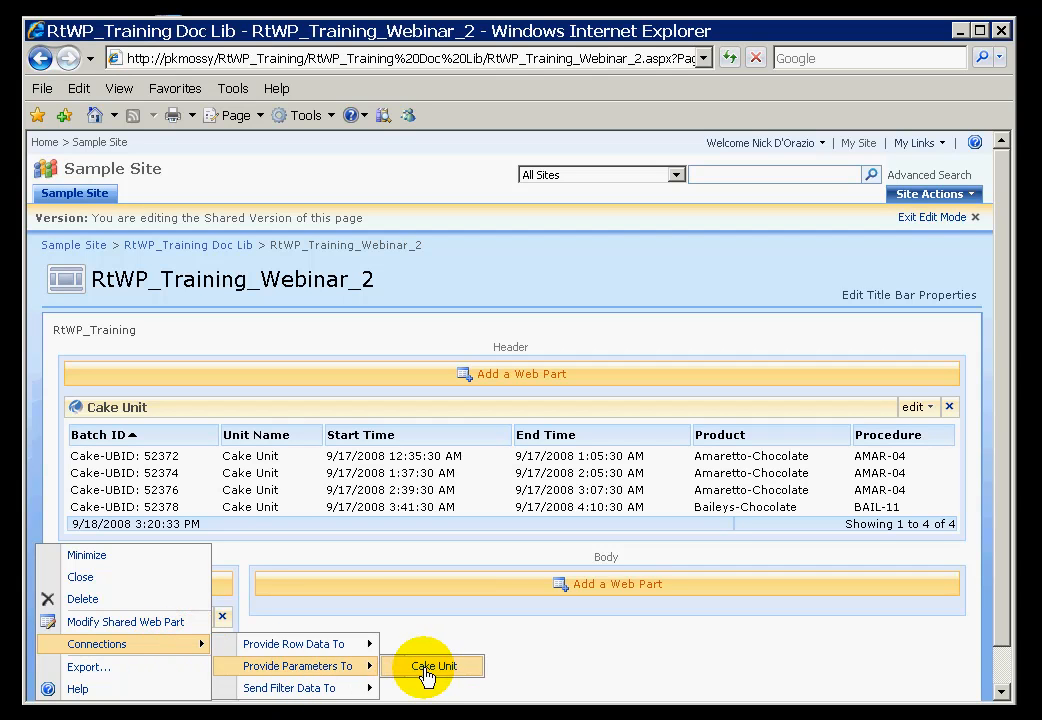
{"action": "left_click", "coordinate": [437, 667]}
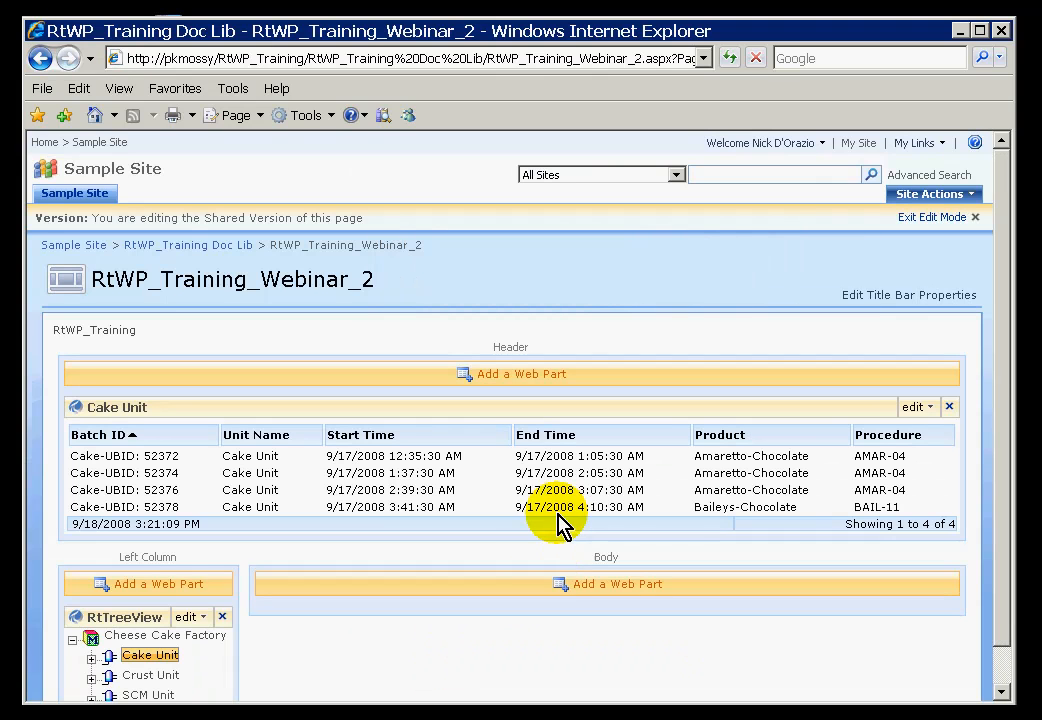
Link the Cake Unit web part's Unit Name search criterion to the RtTreeView's Module Name field and save the settings.
{"action": "left_click", "coordinate": [918, 410]}
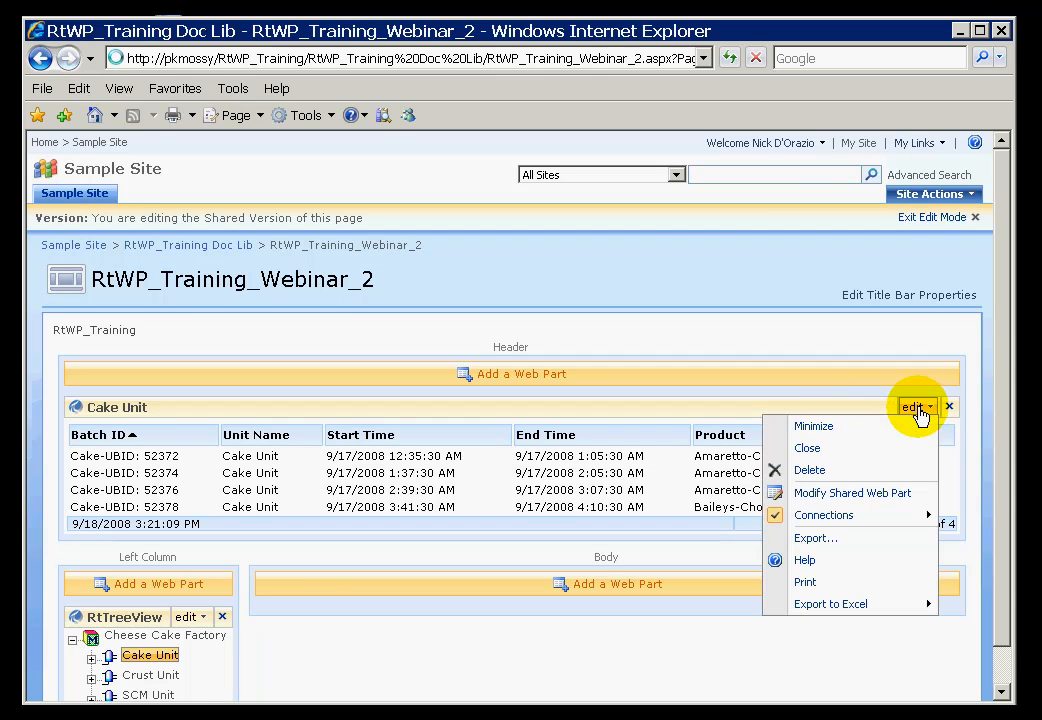
{"action": "left_click", "coordinate": [802, 495]}
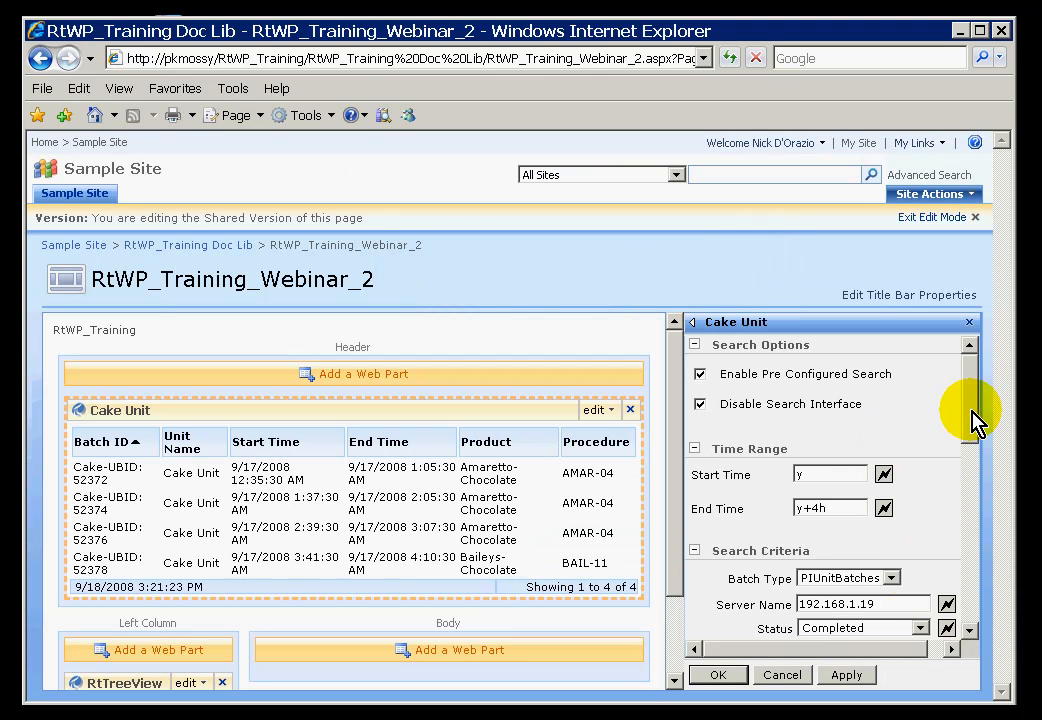
{"action": "left_click_drag", "start_coordinate": [972, 420], "coordinate": [968, 476]}
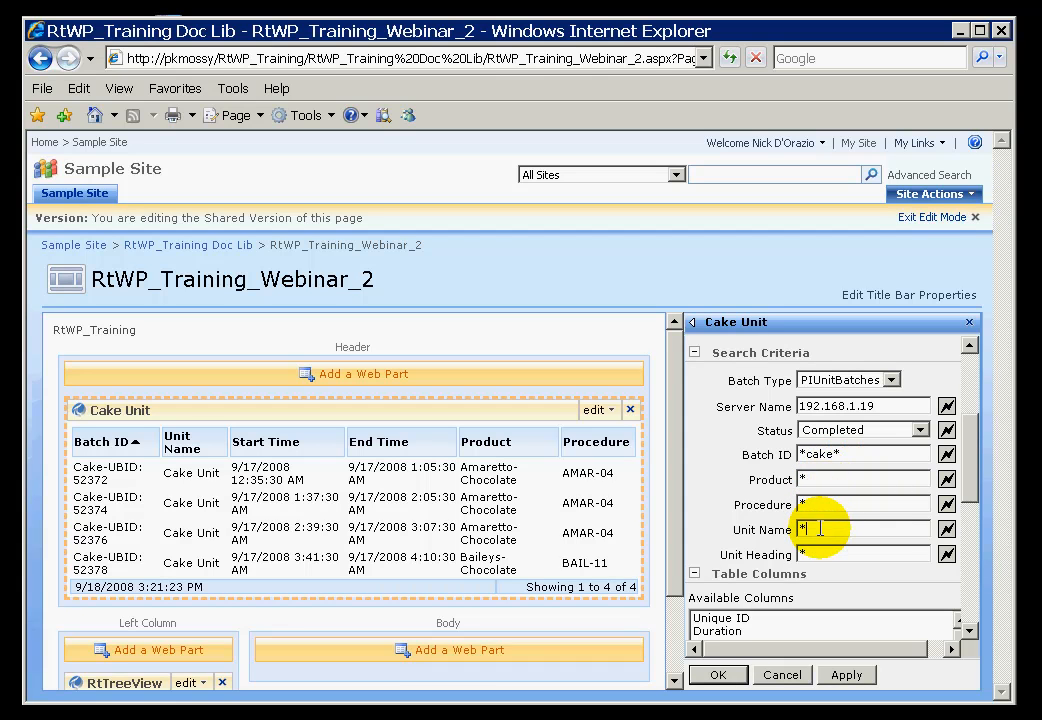
{"action": "left_click", "coordinate": [946, 531]}
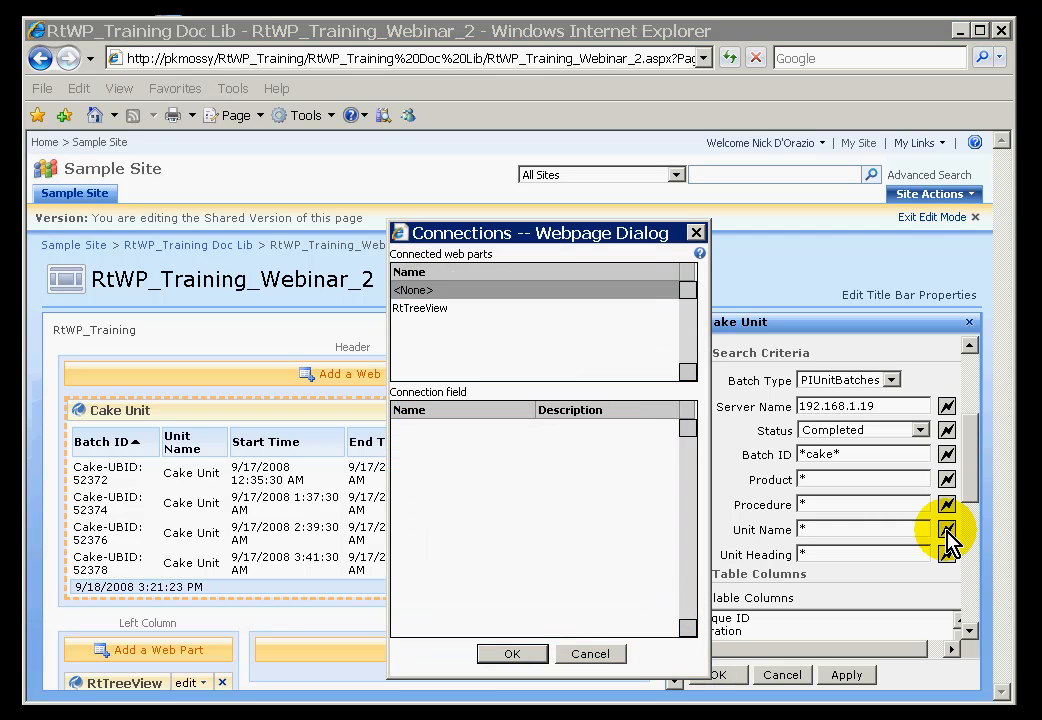
{"action": "left_click", "coordinate": [409, 316]}
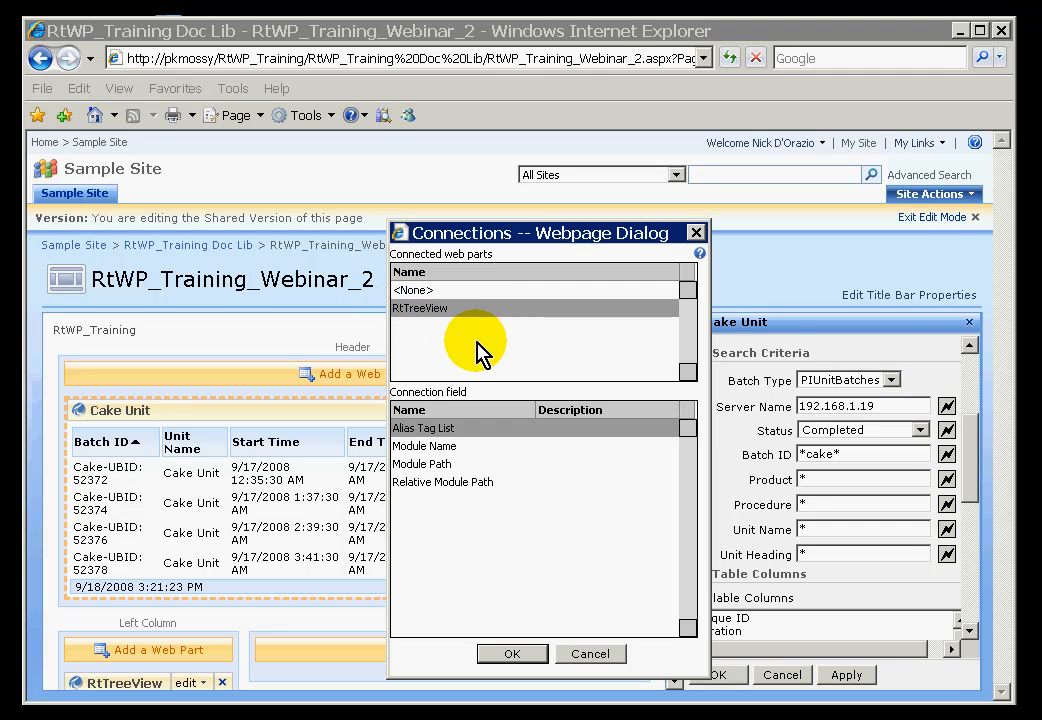
{"action": "left_click", "coordinate": [424, 448]}
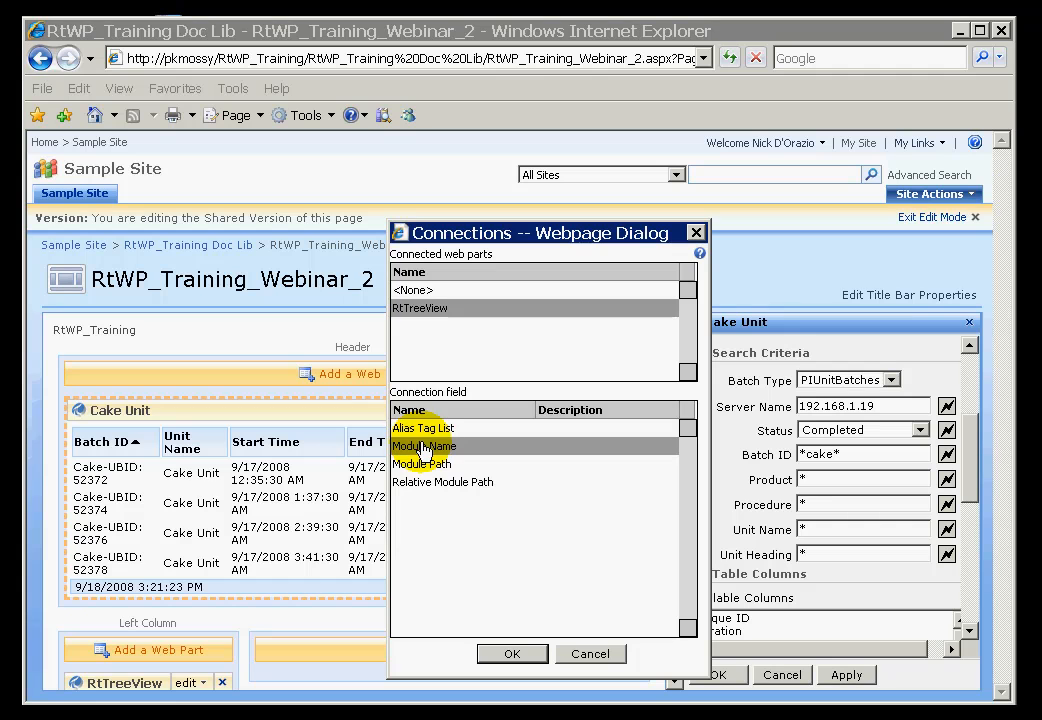
{"action": "left_click", "coordinate": [500, 655]}
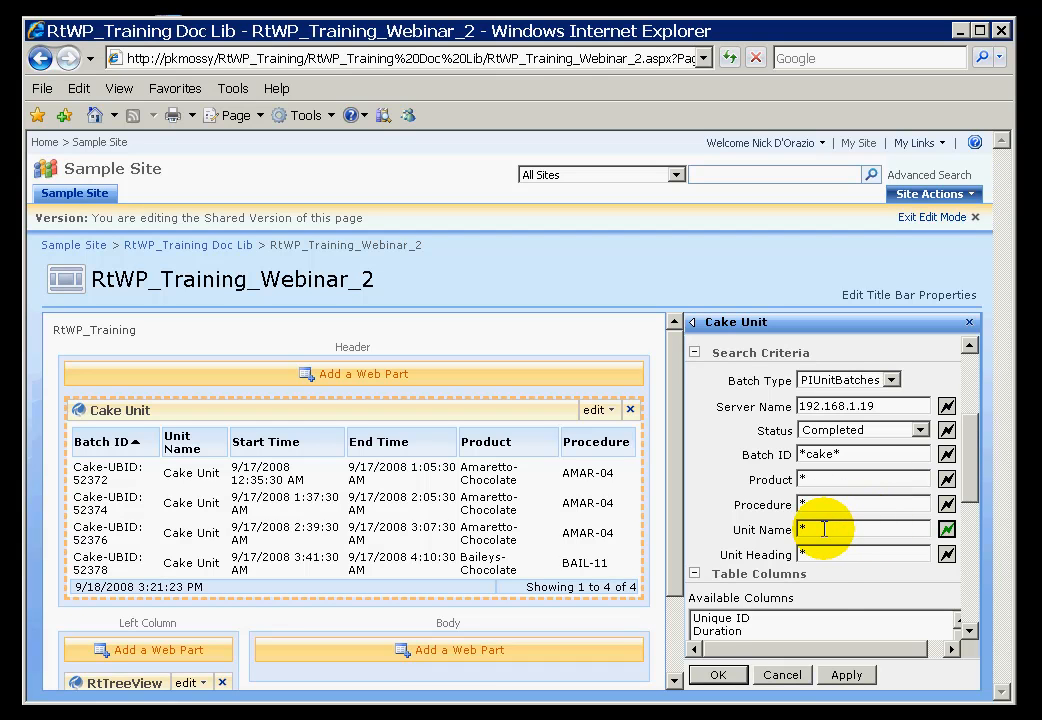
{"action": "left_click", "coordinate": [720, 676]}
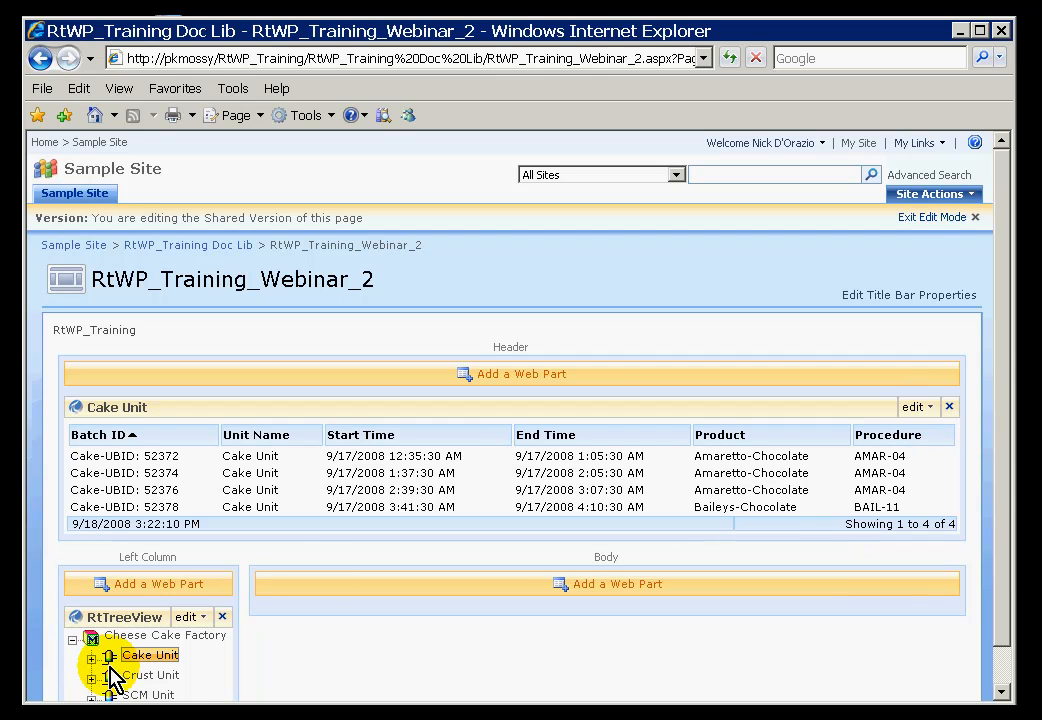
Test the connection by selecting Crust Unit, Cake Unit and SCM Unit in the RtTreeView, finishing on Crust Unit.
{"action": "left_click", "coordinate": [146, 677]}
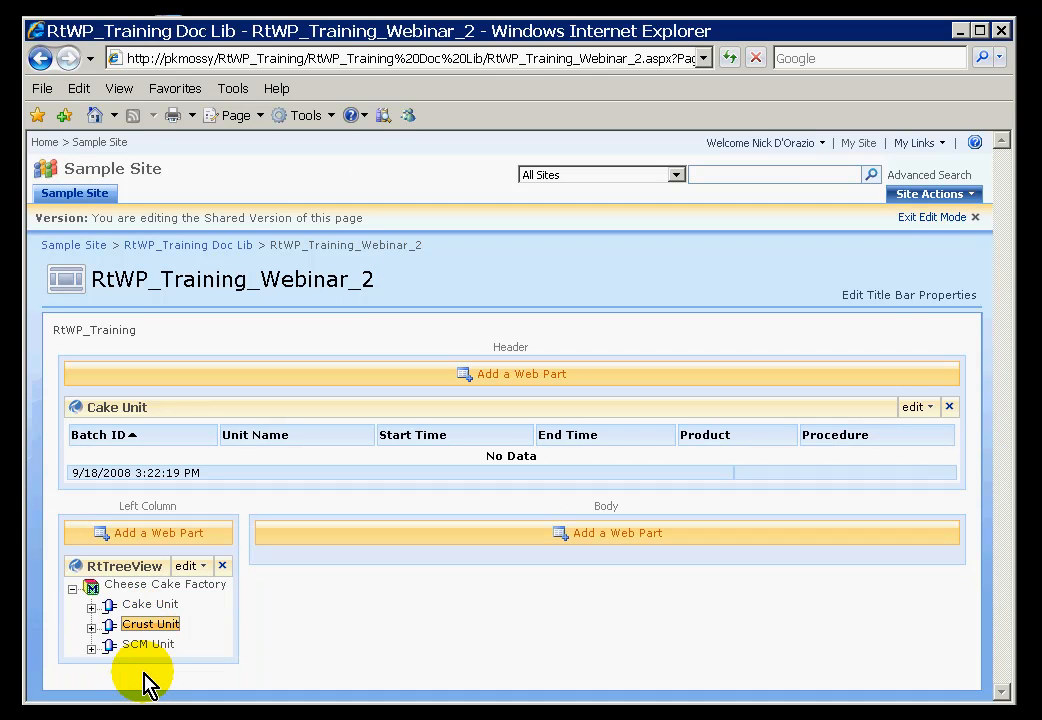
{"action": "left_click", "coordinate": [151, 604]}
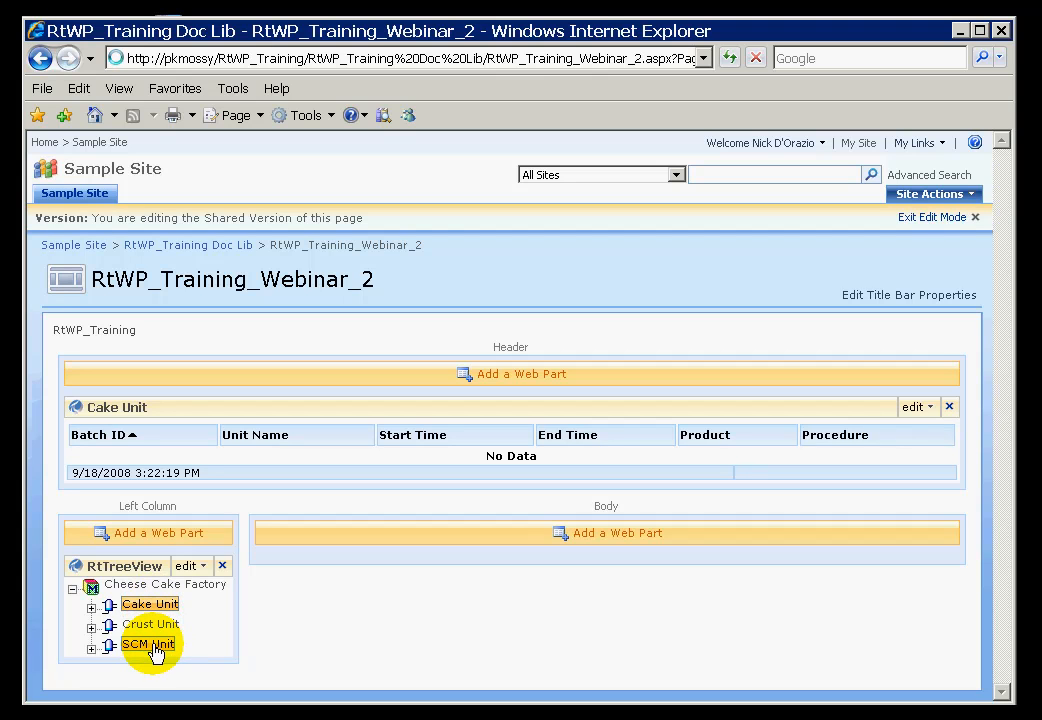
{"action": "left_click", "coordinate": [150, 644]}
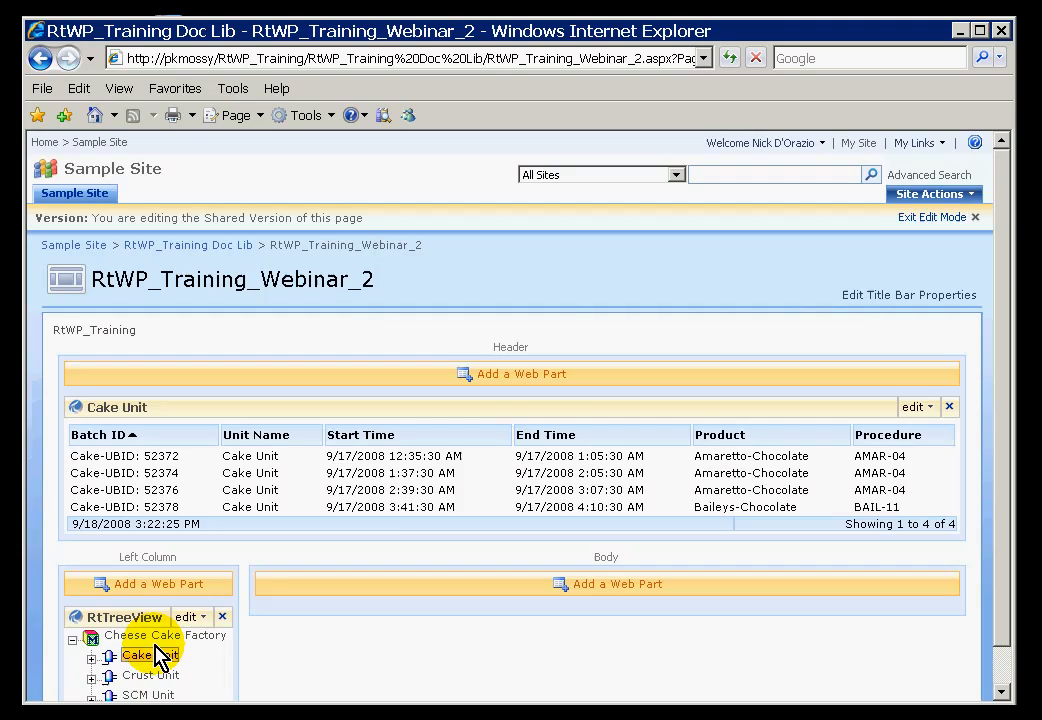
{"action": "left_click", "coordinate": [147, 695]}
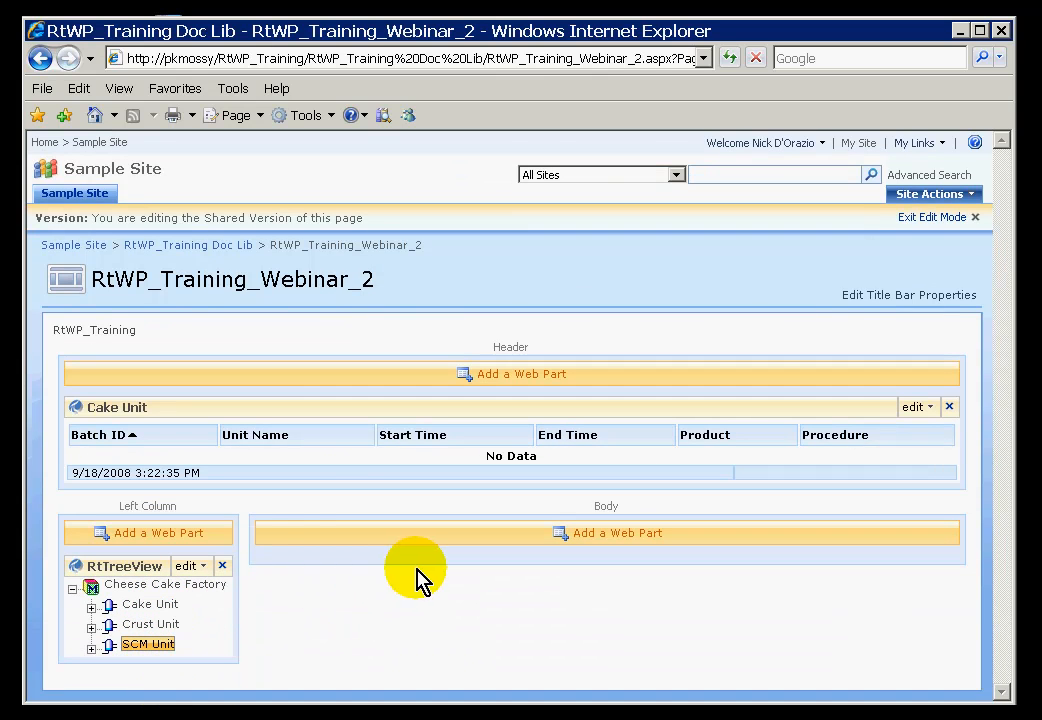
{"action": "left_click", "coordinate": [160, 624]}
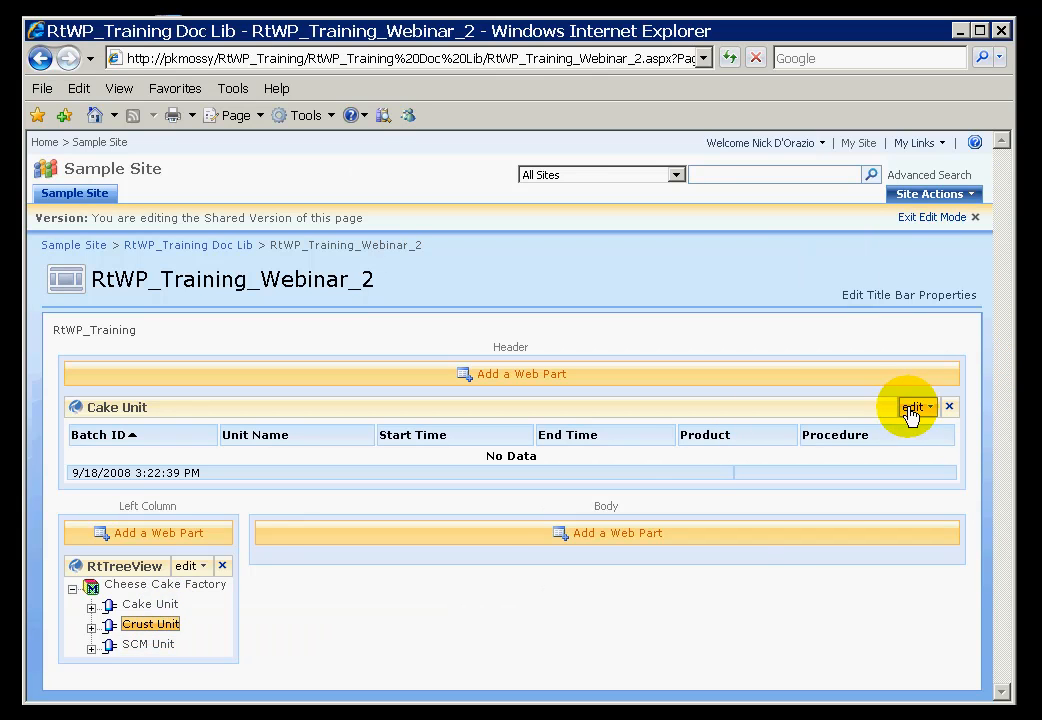
Set the Cake Unit web part's Batch ID search criterion to *, save the settings and leave the page's edit mode.
{"action": "left_click", "coordinate": [912, 408]}
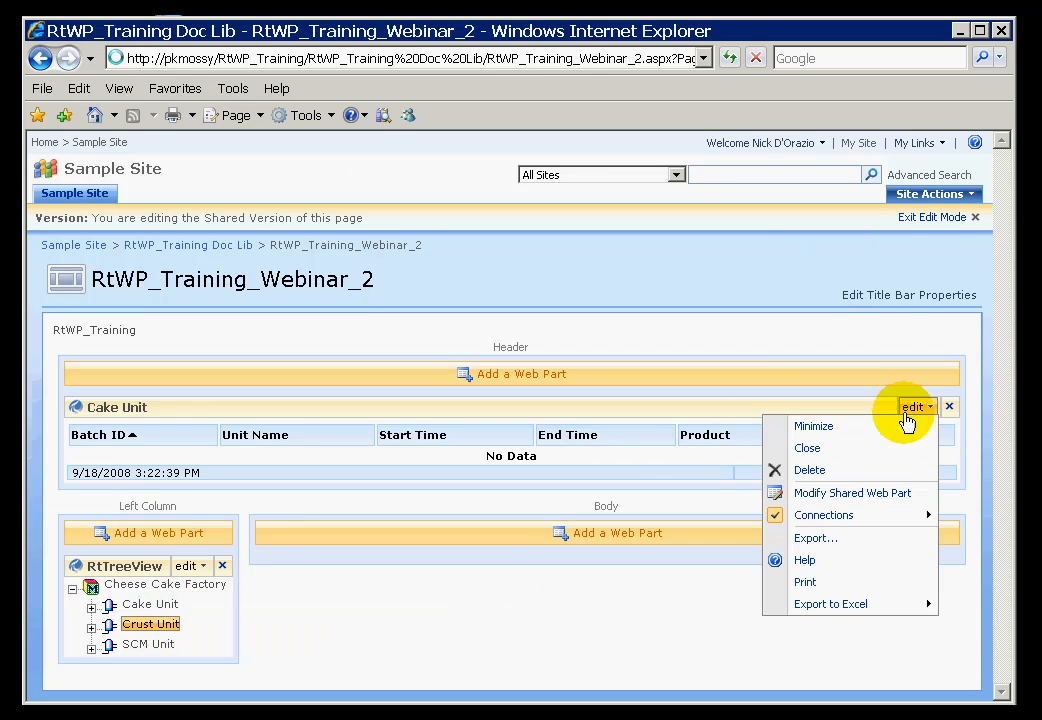
{"action": "left_click", "coordinate": [815, 496]}
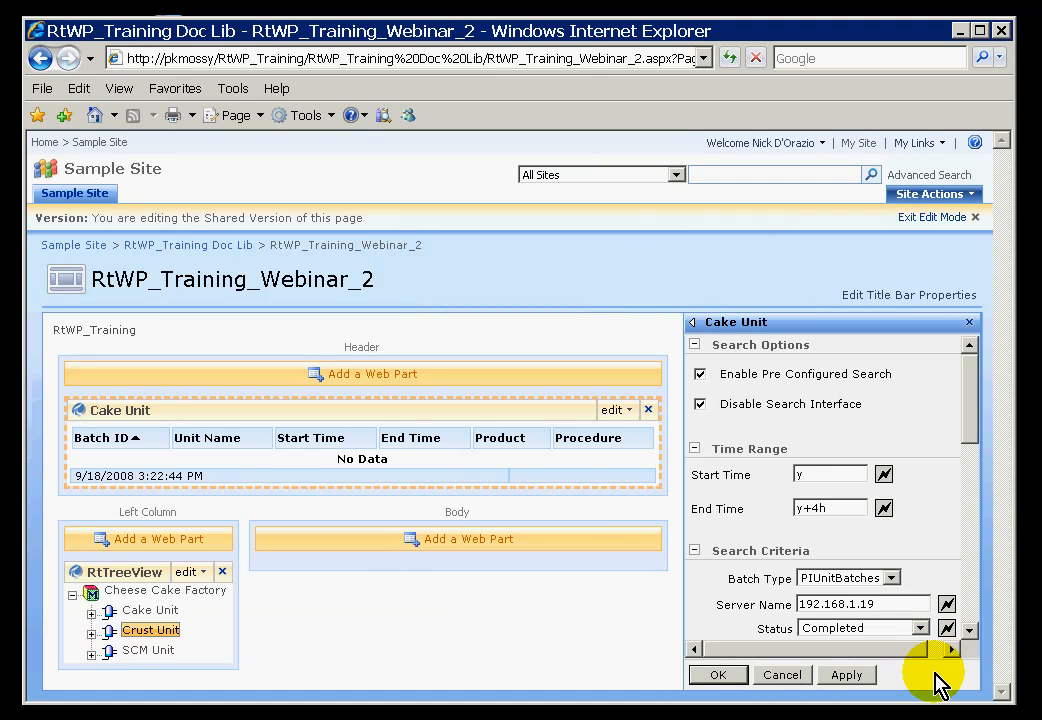
{"action": "left_click", "coordinate": [976, 500]}
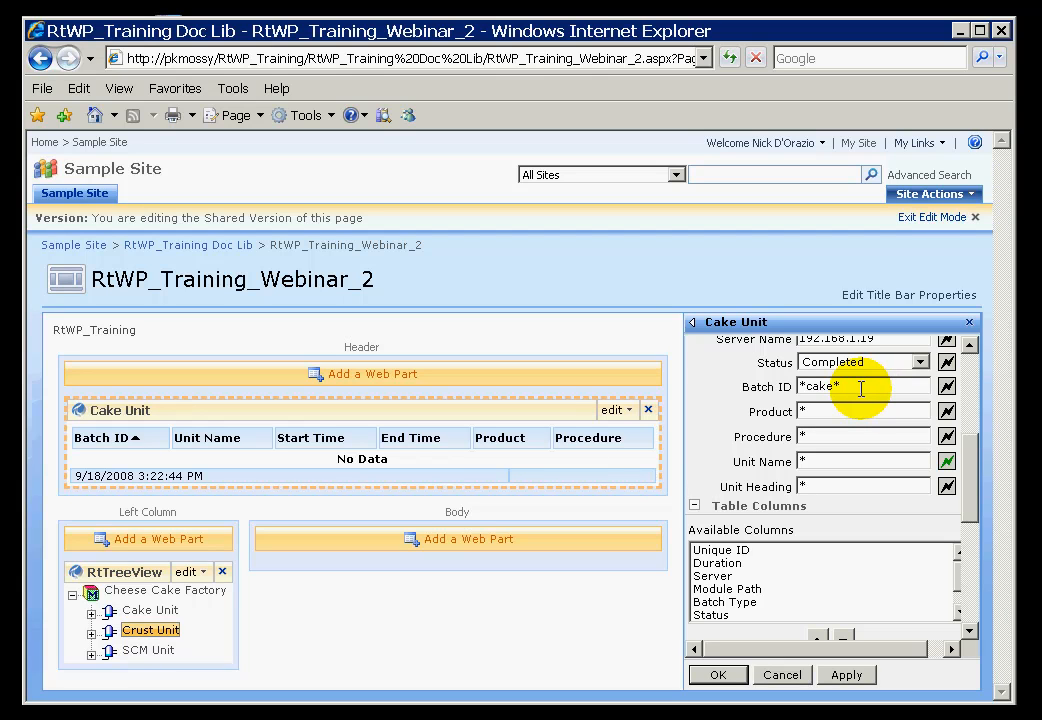
{"action": "key", "text": "BackSpace"}
{"action": "key", "text": "BackSpace"}
{"action": "key", "text": "BackSpace"}
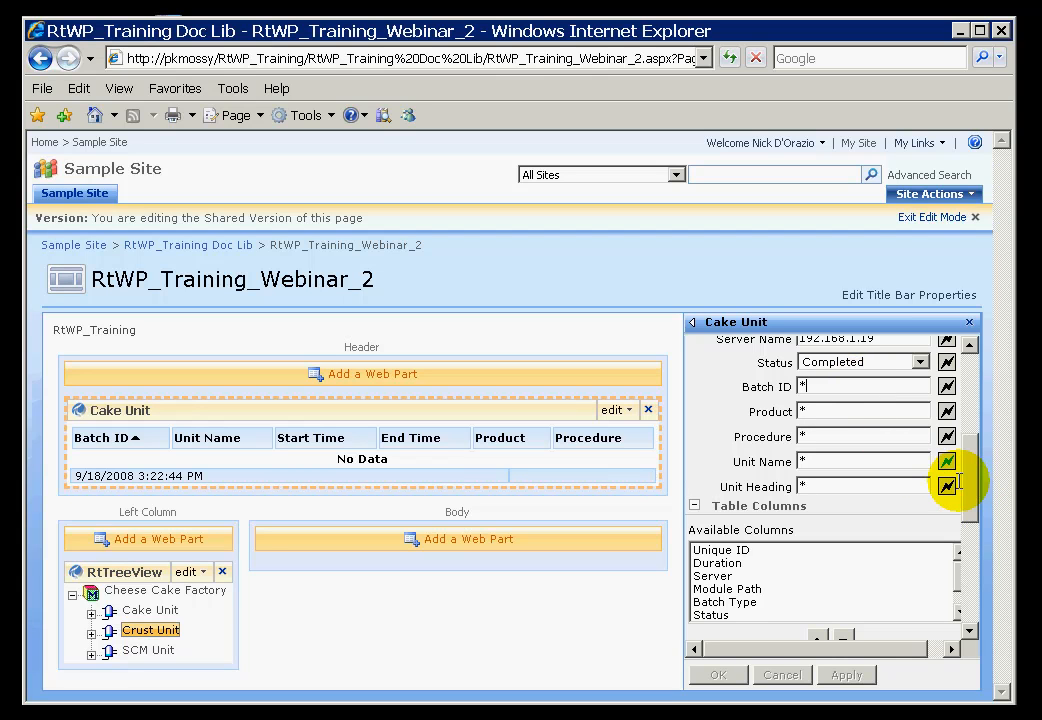
{"action": "left_click_drag", "start_coordinate": [972, 495], "coordinate": [972, 535]}
{"action": "left_click", "coordinate": [716, 677]}
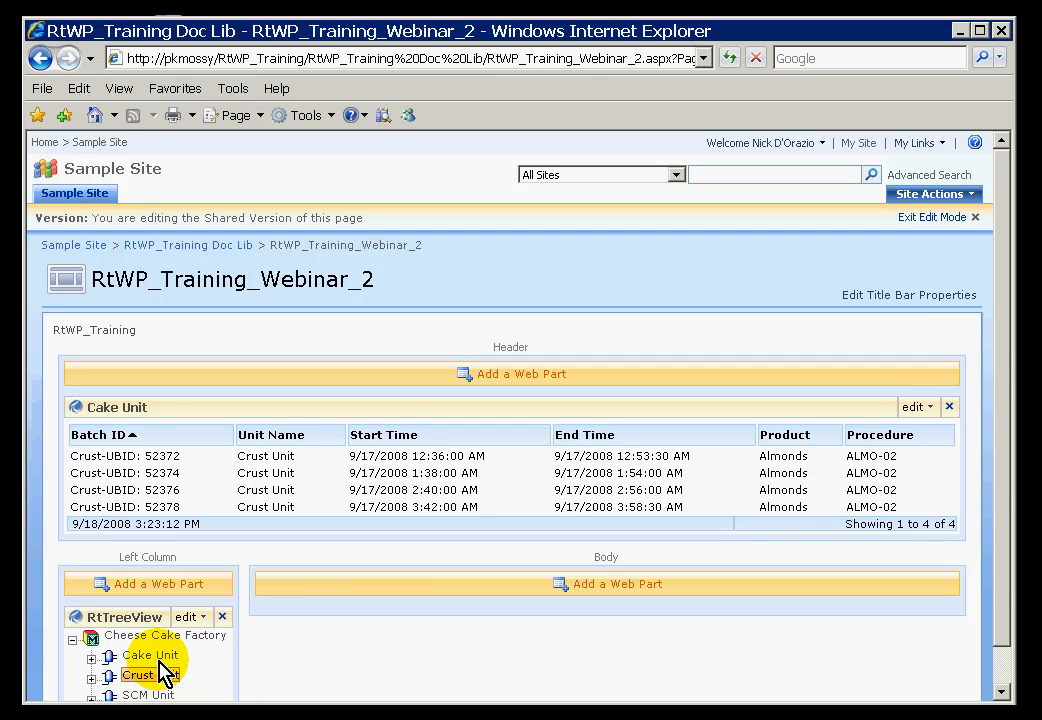
{"action": "left_click", "coordinate": [933, 224]}
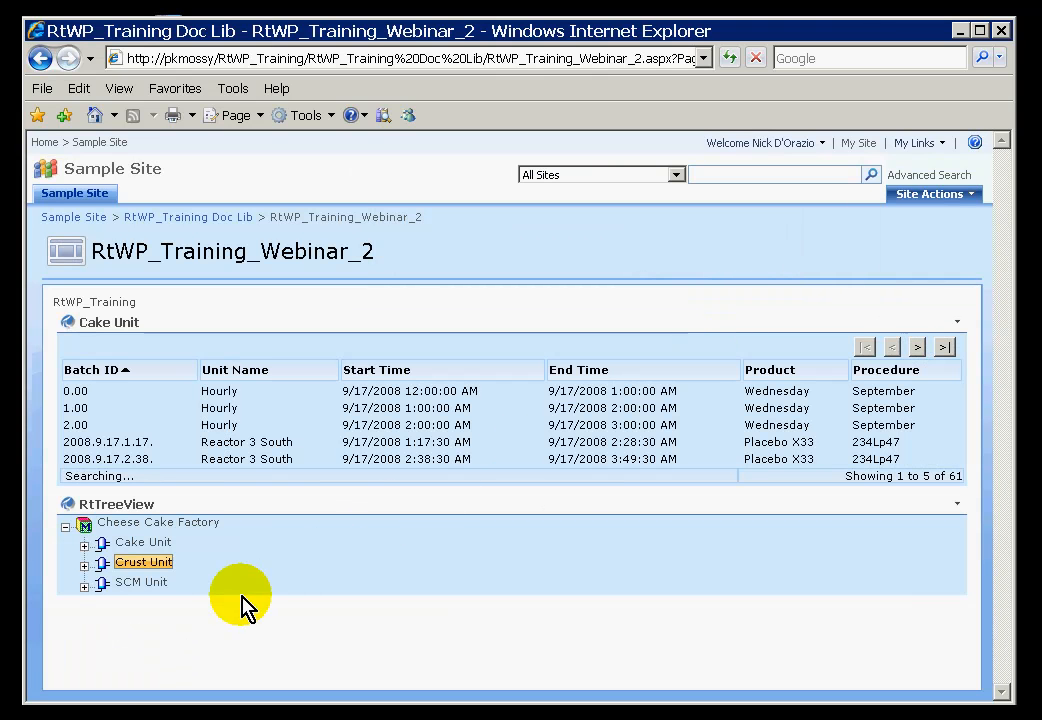
Select Cake Unit, Crust Unit and SCM Unit in turn in the RtTreeView and examine each unit's batches in the table.
{"action": "left_click", "coordinate": [139, 545]}
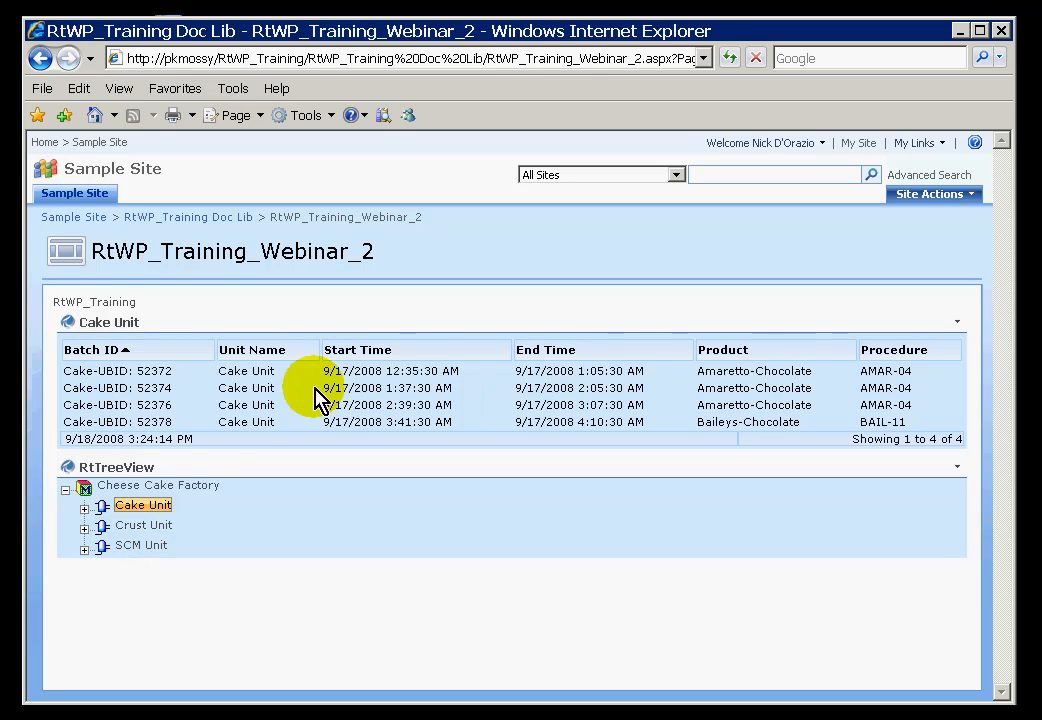
{"action": "left_click", "coordinate": [120, 529]}
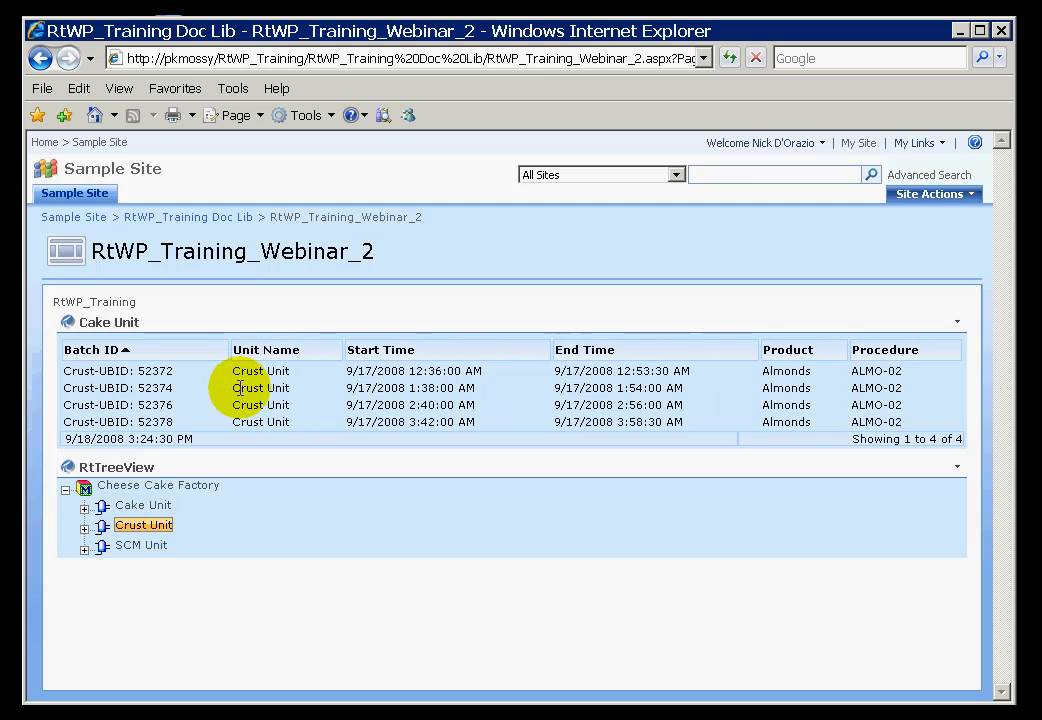
{"action": "left_click", "coordinate": [134, 546]}
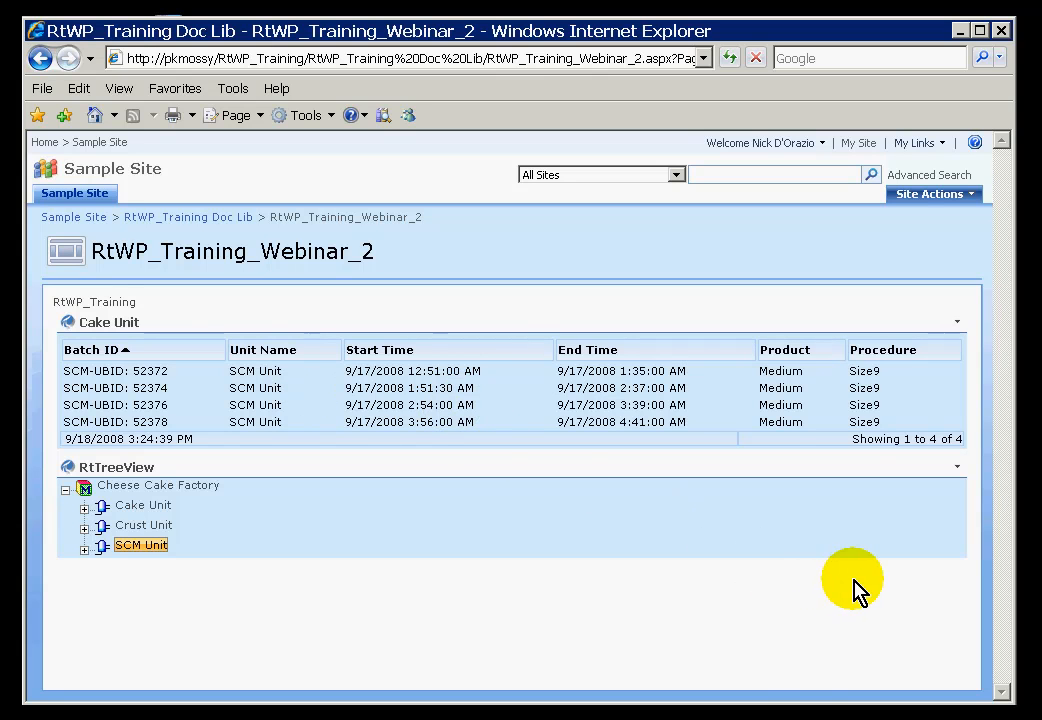
{"action": "left_click", "coordinate": [78, 391]}
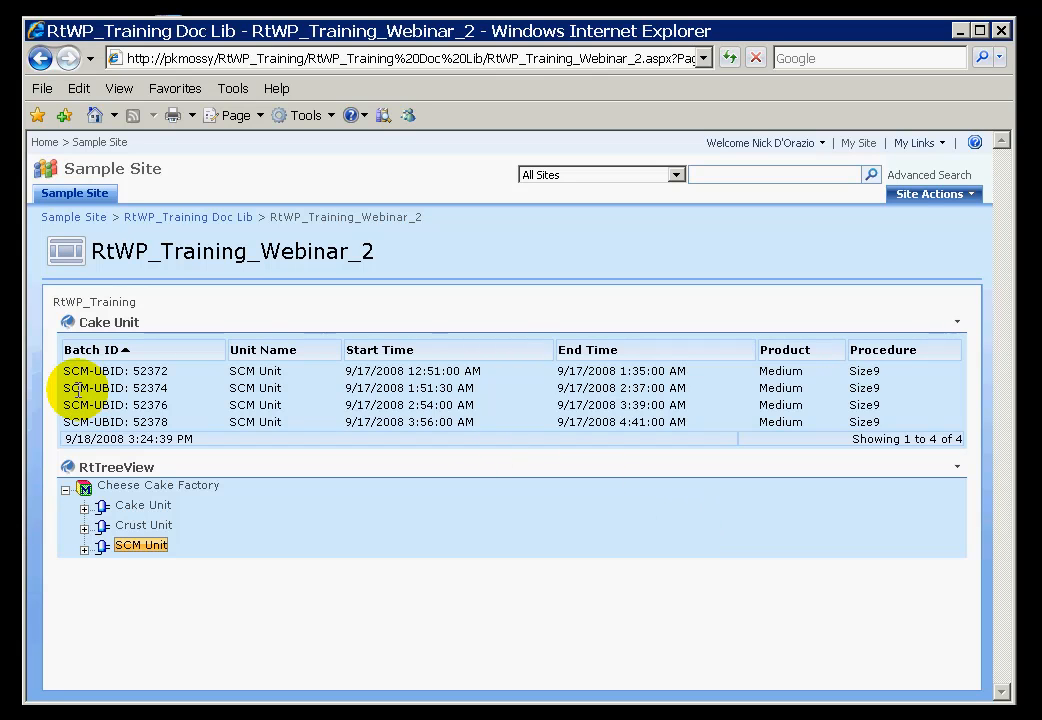